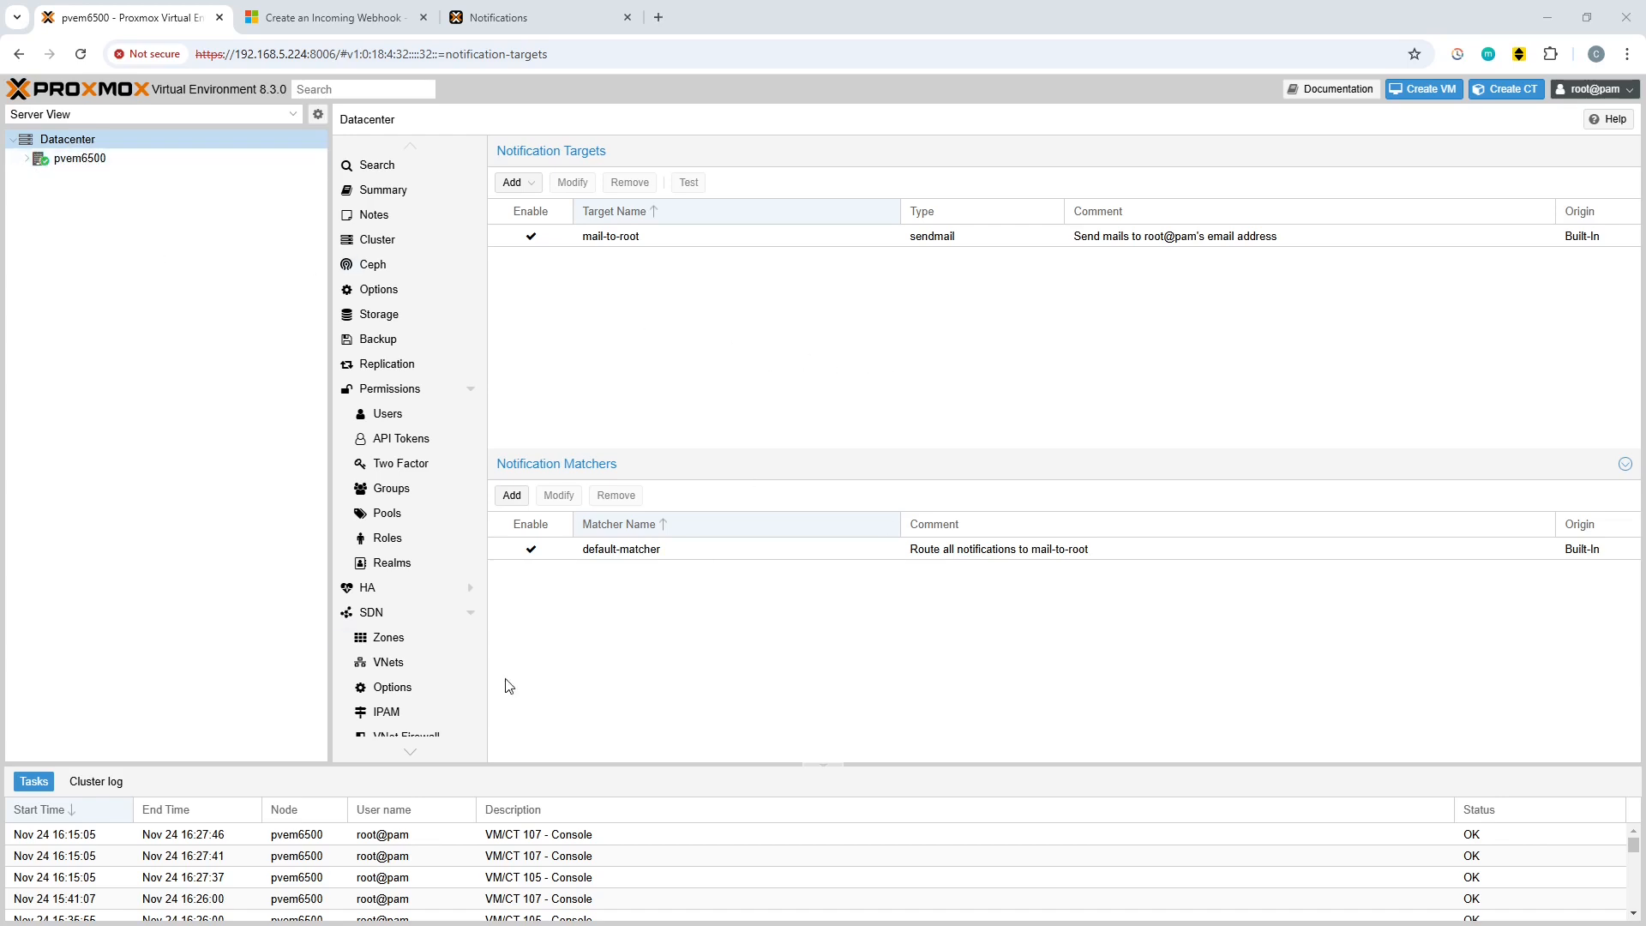
# Step: Start a new webhook notification target for the datacenter and name its endpoint TeamsWebhook
pyautogui.scroll(-2, 375, 537)
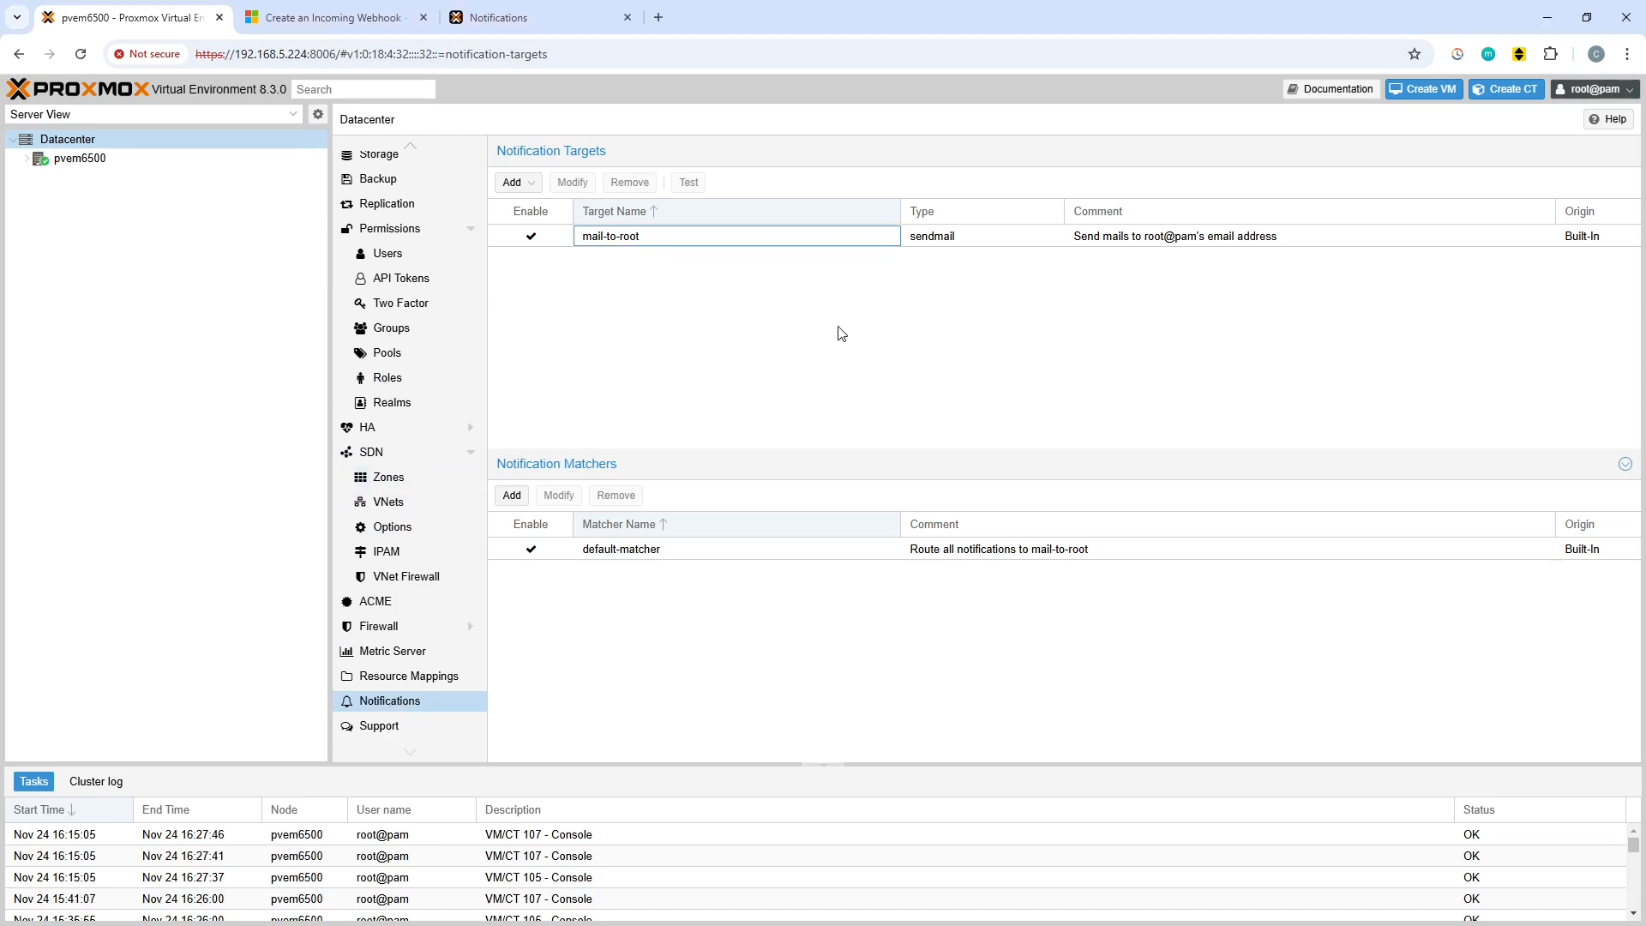
pyautogui.click(527, 187)
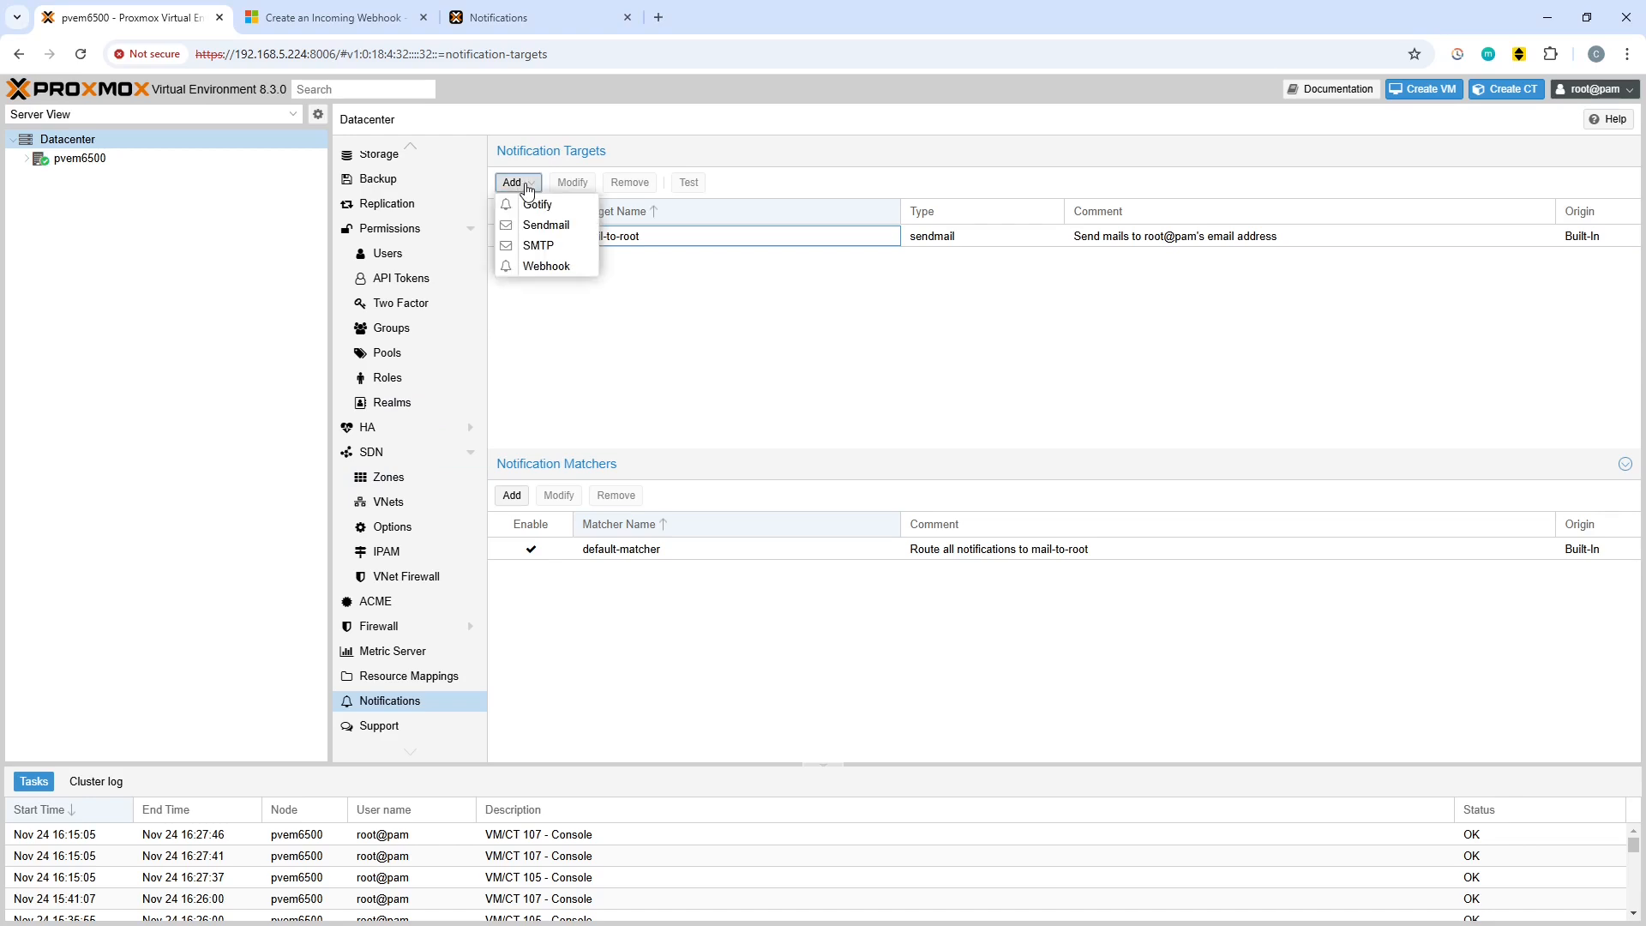
pyautogui.click(547, 267)
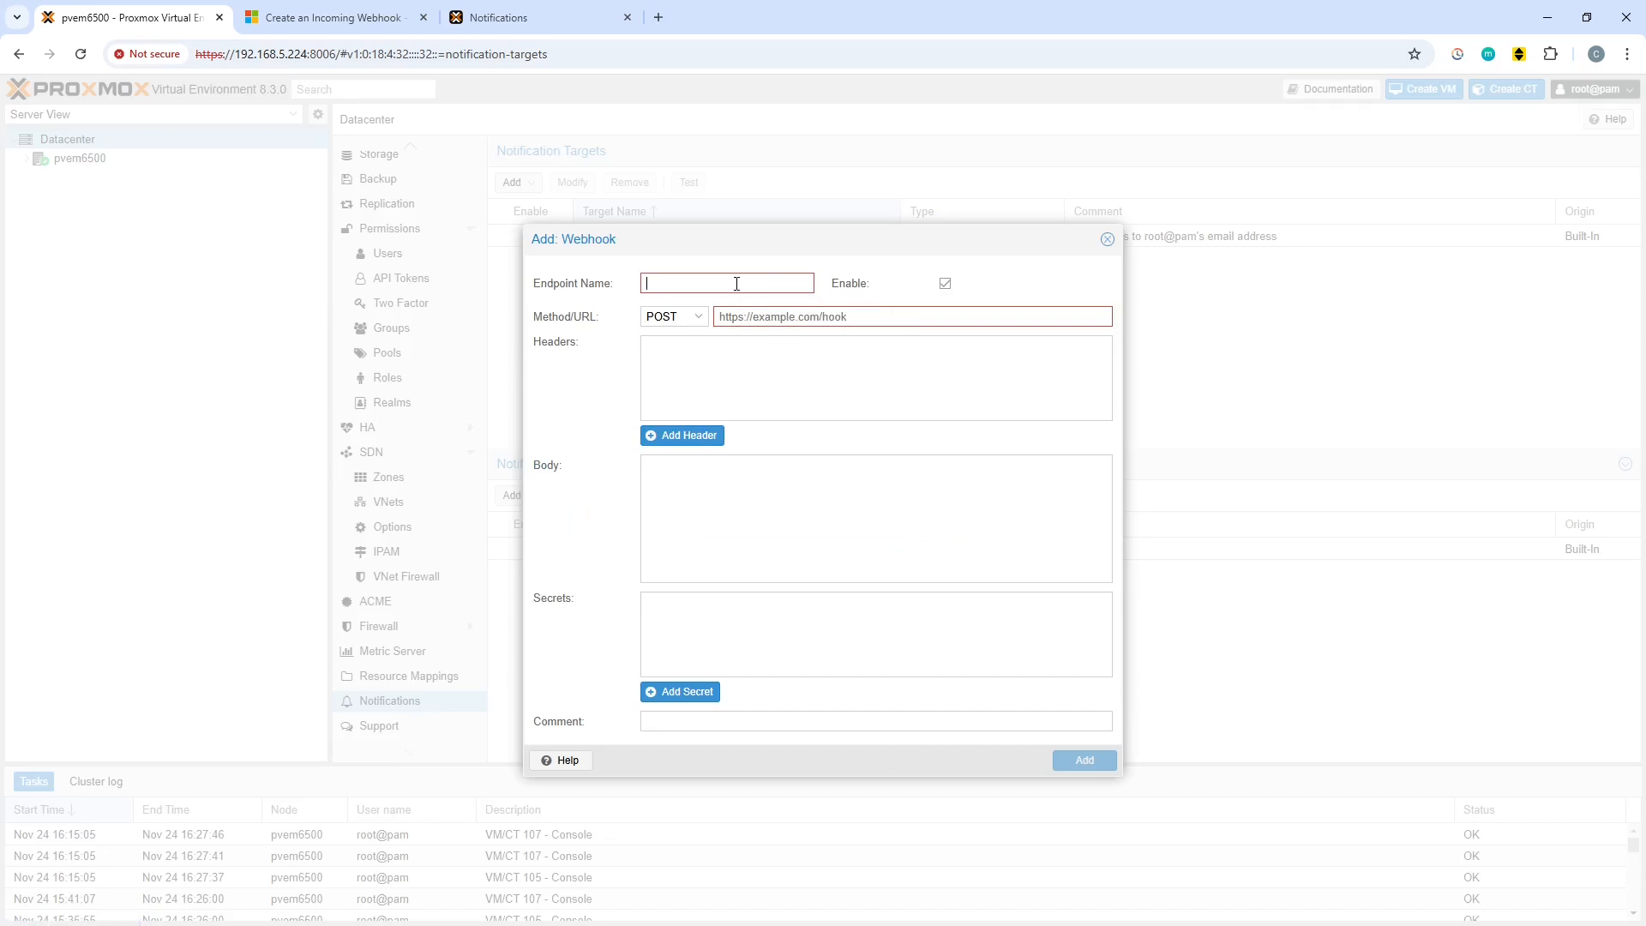
pyautogui.write('TEamsWebhook')
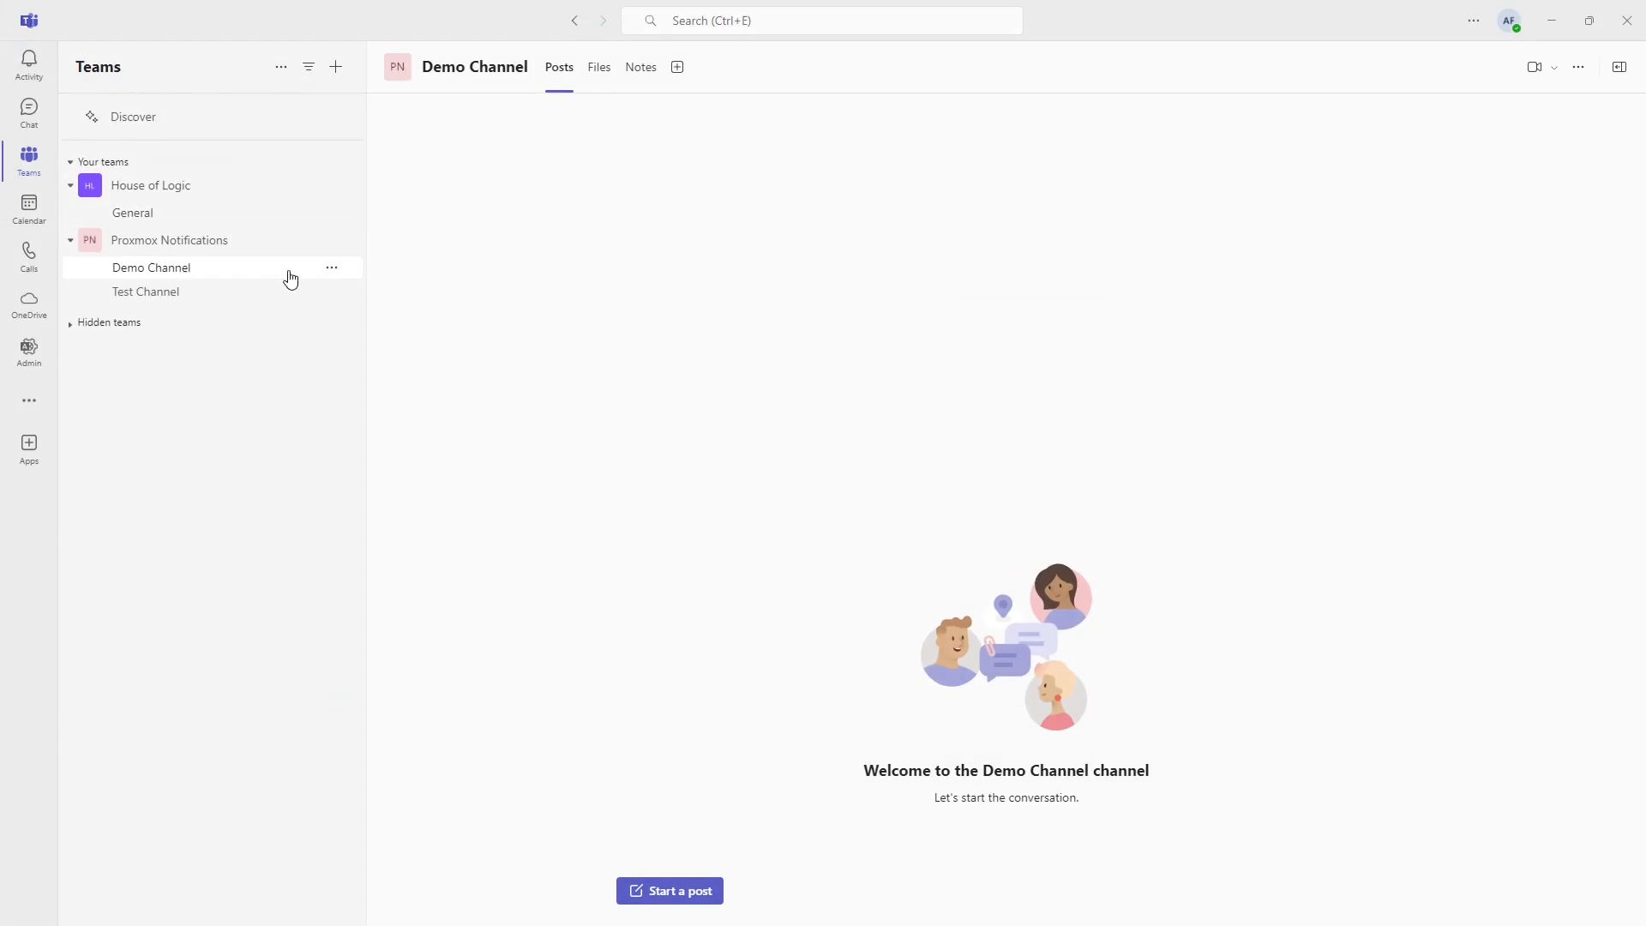
# Step: In Microsoft Teams, open the Incoming Webhook connector setup for Demo Channel in the Proxmox Notifications team
pyautogui.click(332, 268)
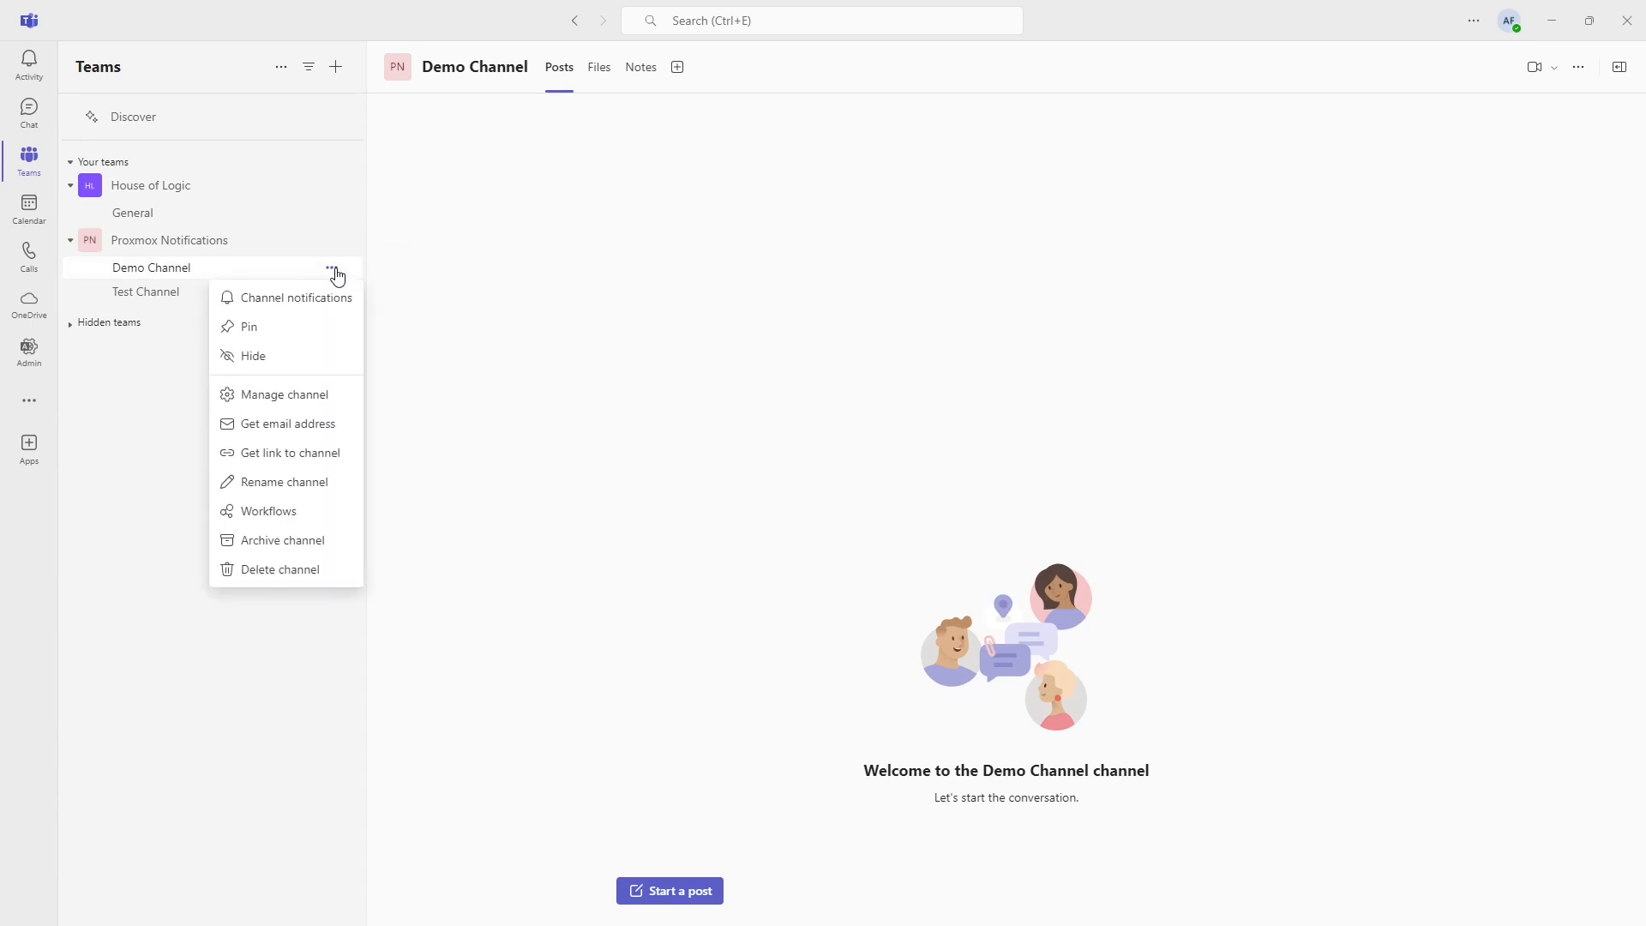
pyautogui.click(314, 403)
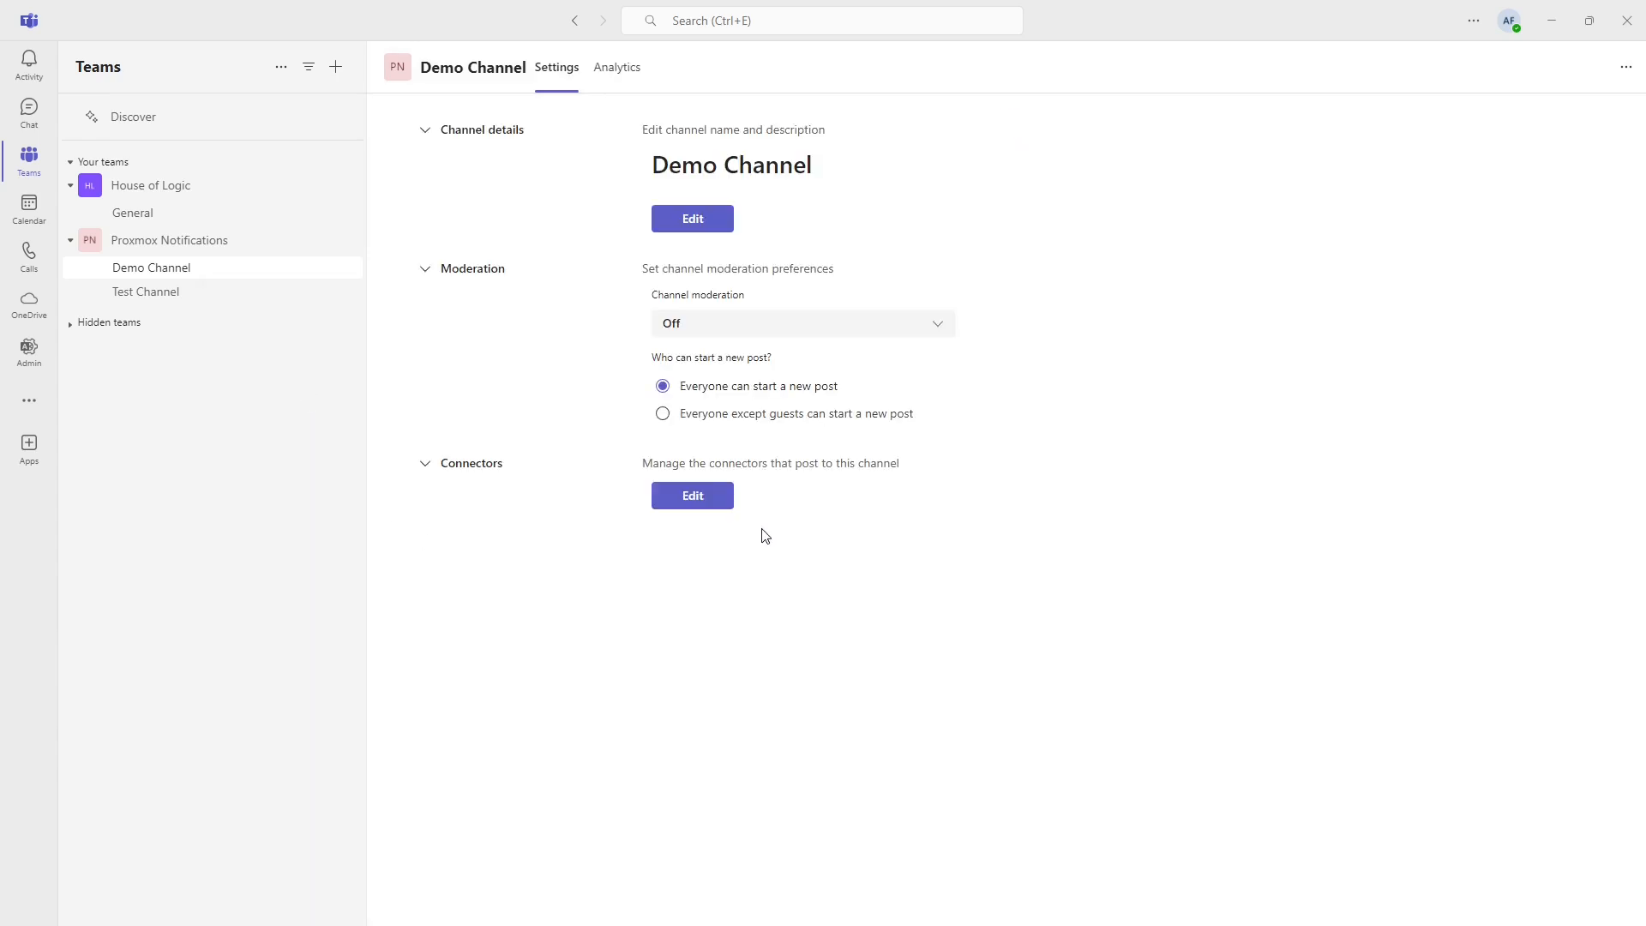
pyautogui.click(711, 496)
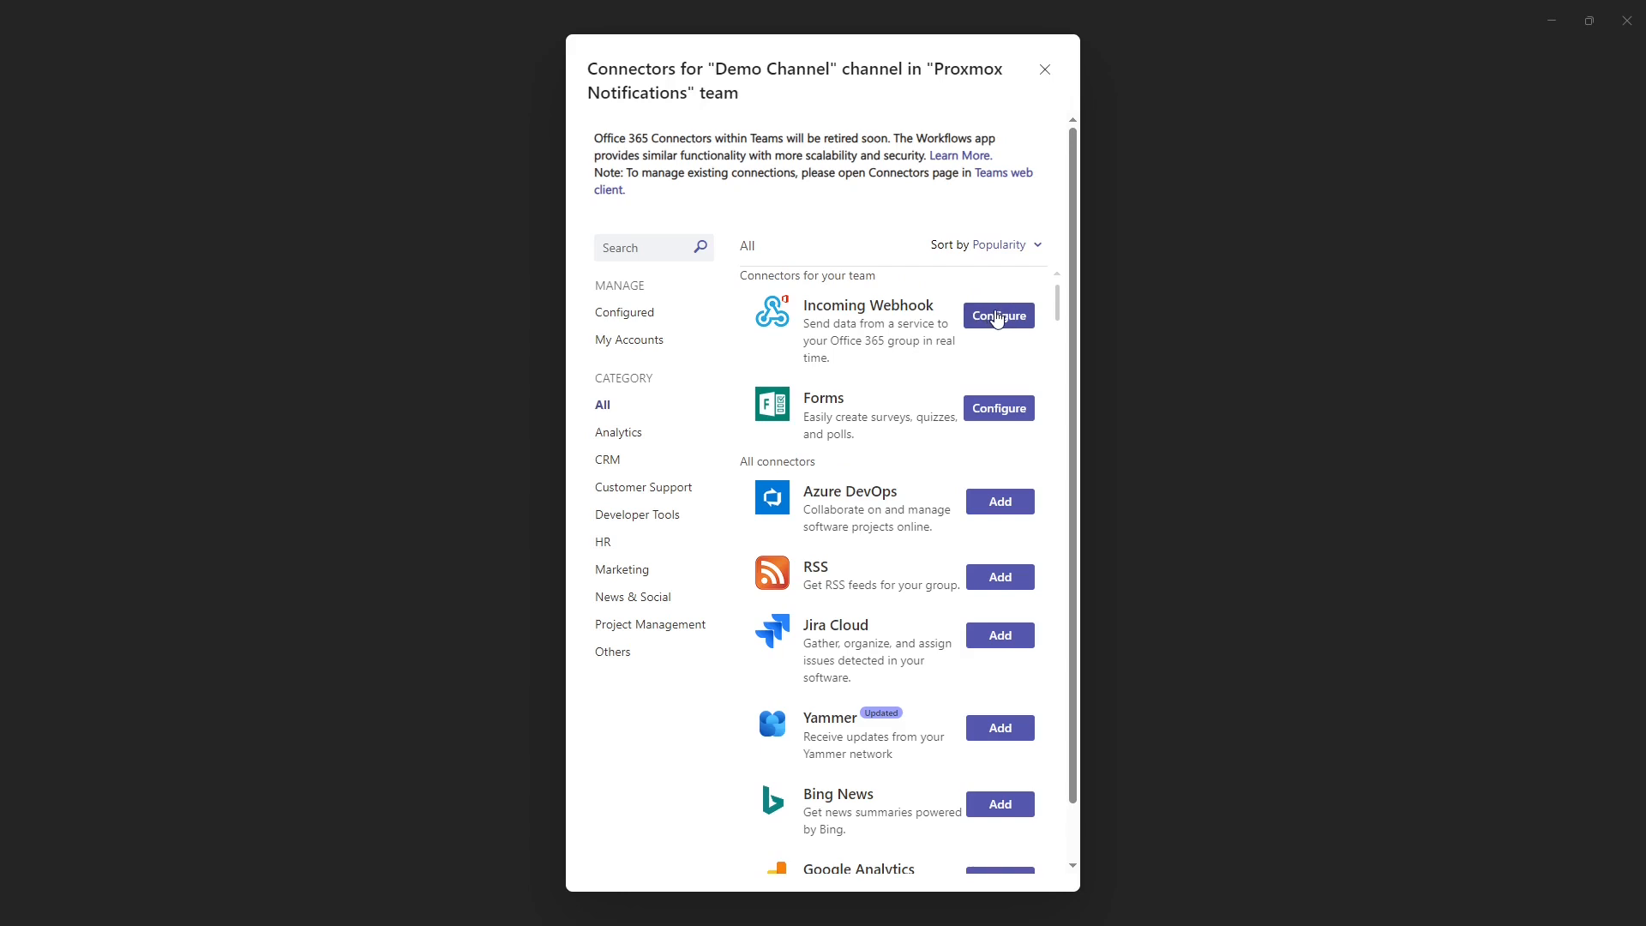
pyautogui.click(997, 320)
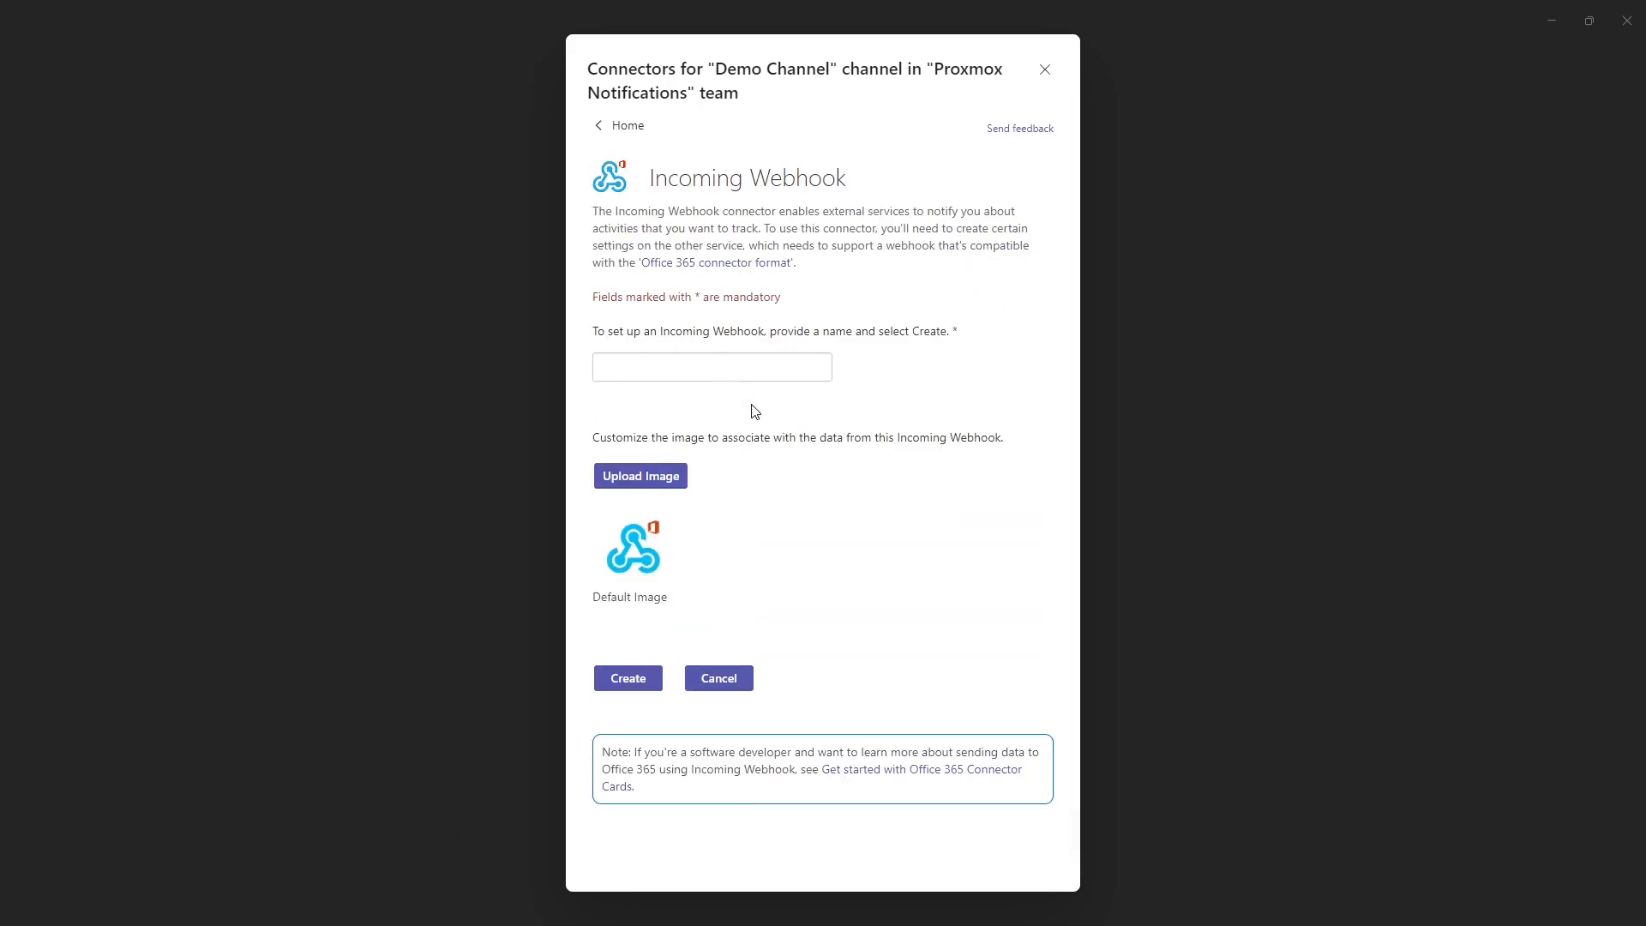
# Step: Create the incoming webhook with the name ProxmoxWebhookDemo and copy its URL
pyautogui.click(731, 366)
pyautogui.write('ProxmoxW')
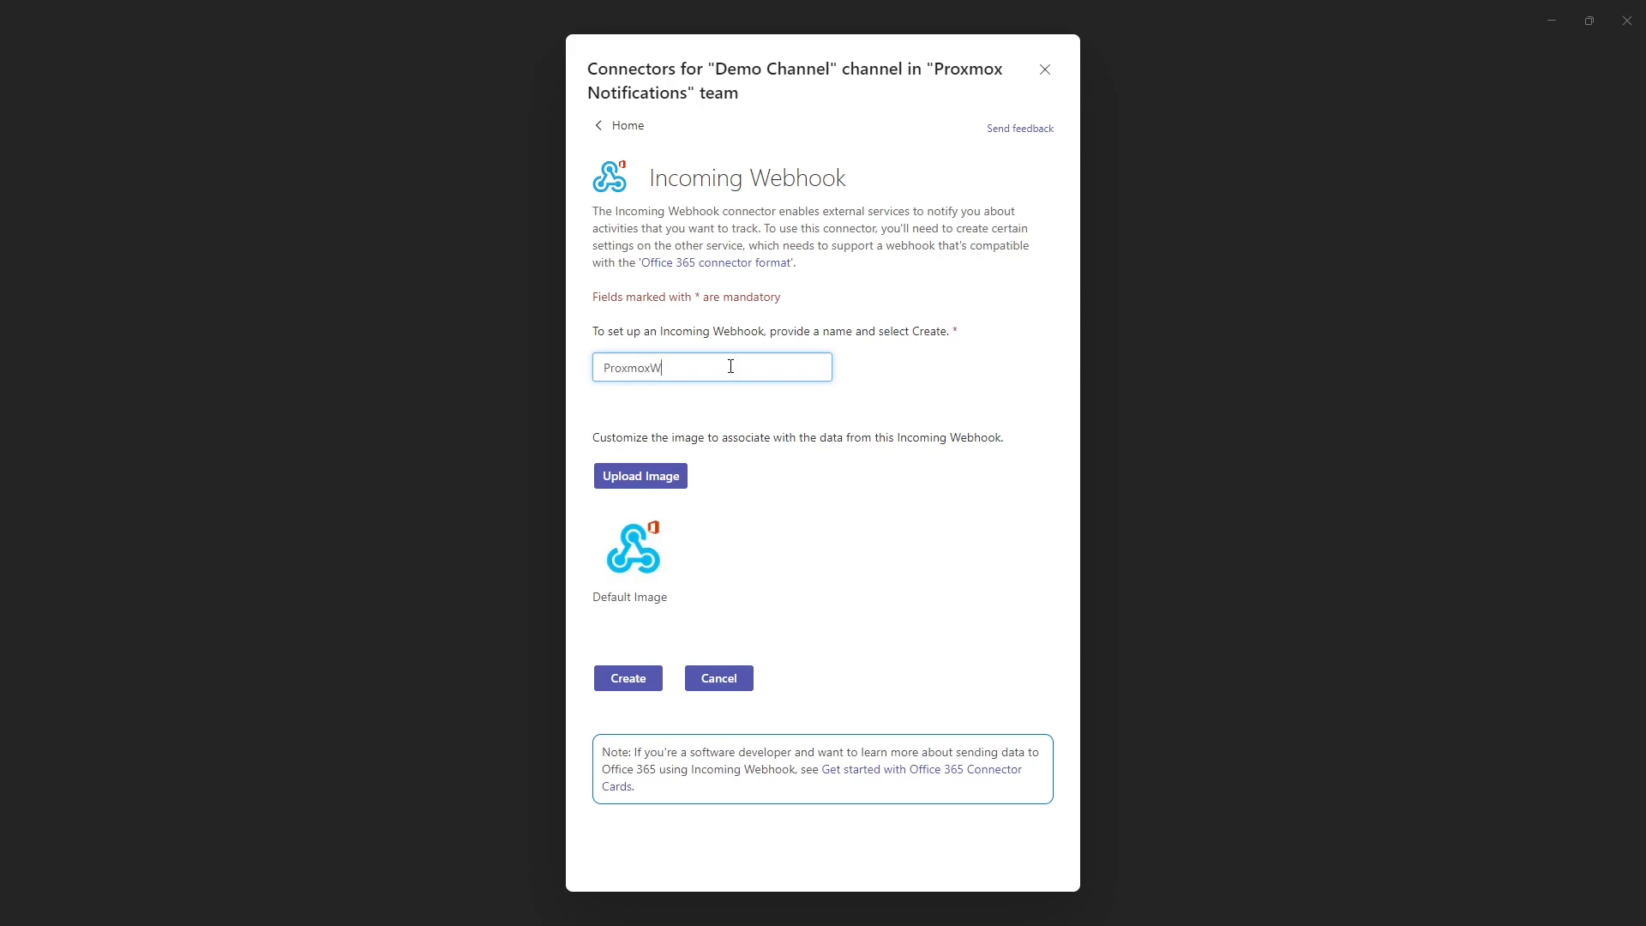
pyautogui.write('ebhookDemo')
pyautogui.click(624, 691)
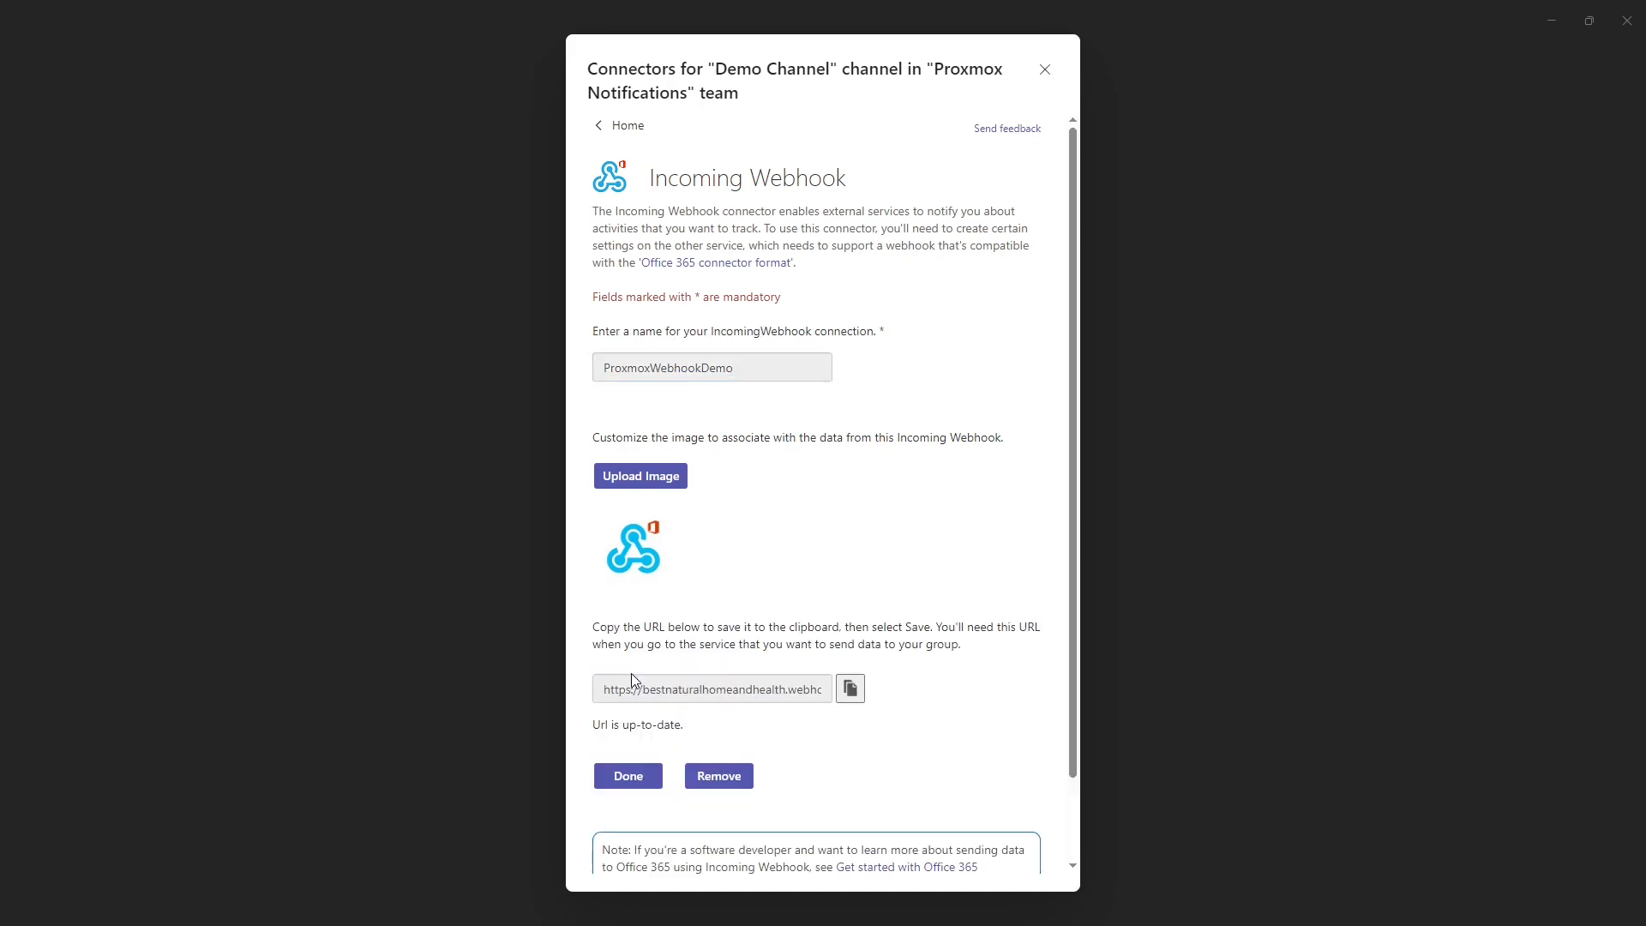
pyautogui.click(853, 690)
pyautogui.click(625, 780)
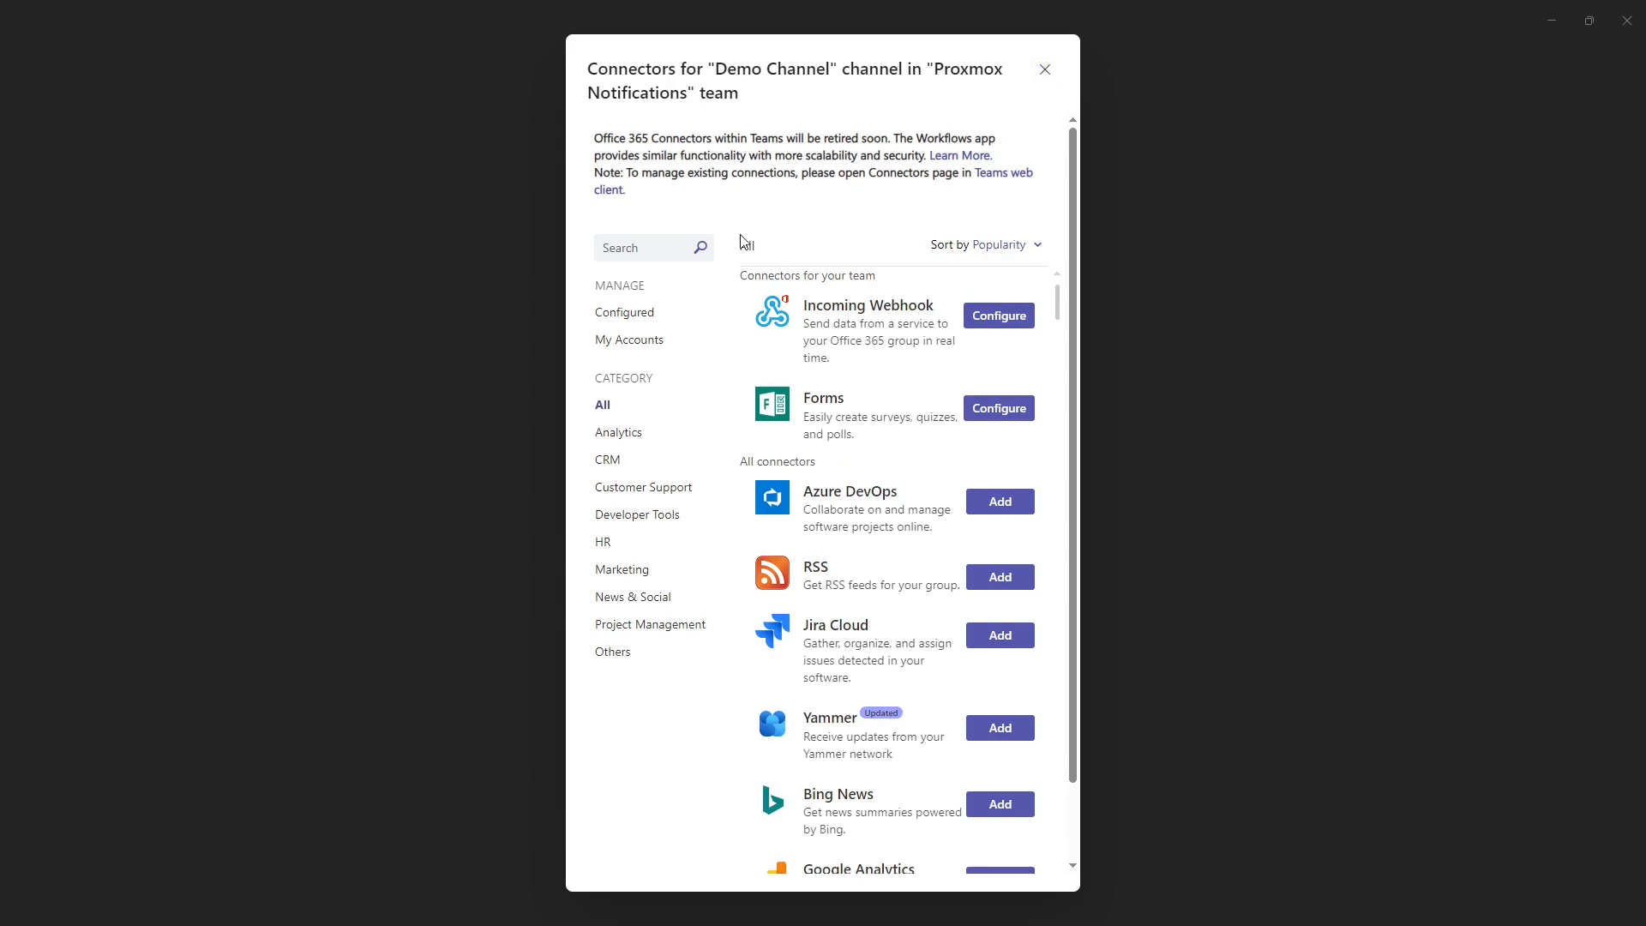
# Step: Check the configured connectors of Demo Channel and leave Teams for the Proxmox web interface
pyautogui.click(625, 315)
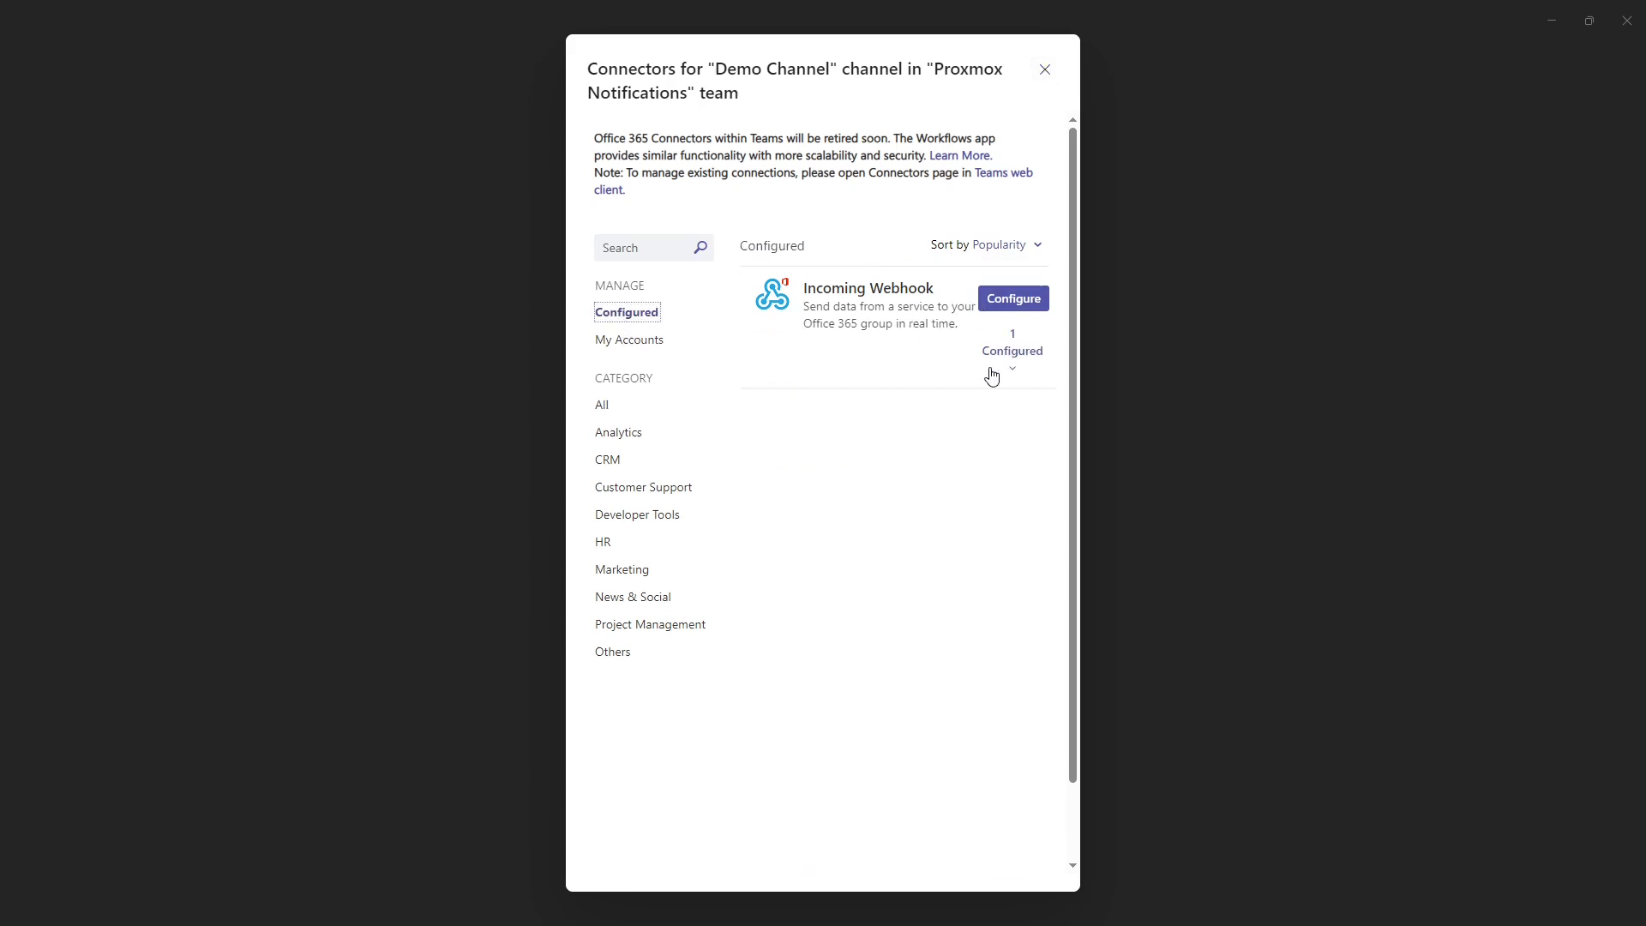
pyautogui.click(1045, 72)
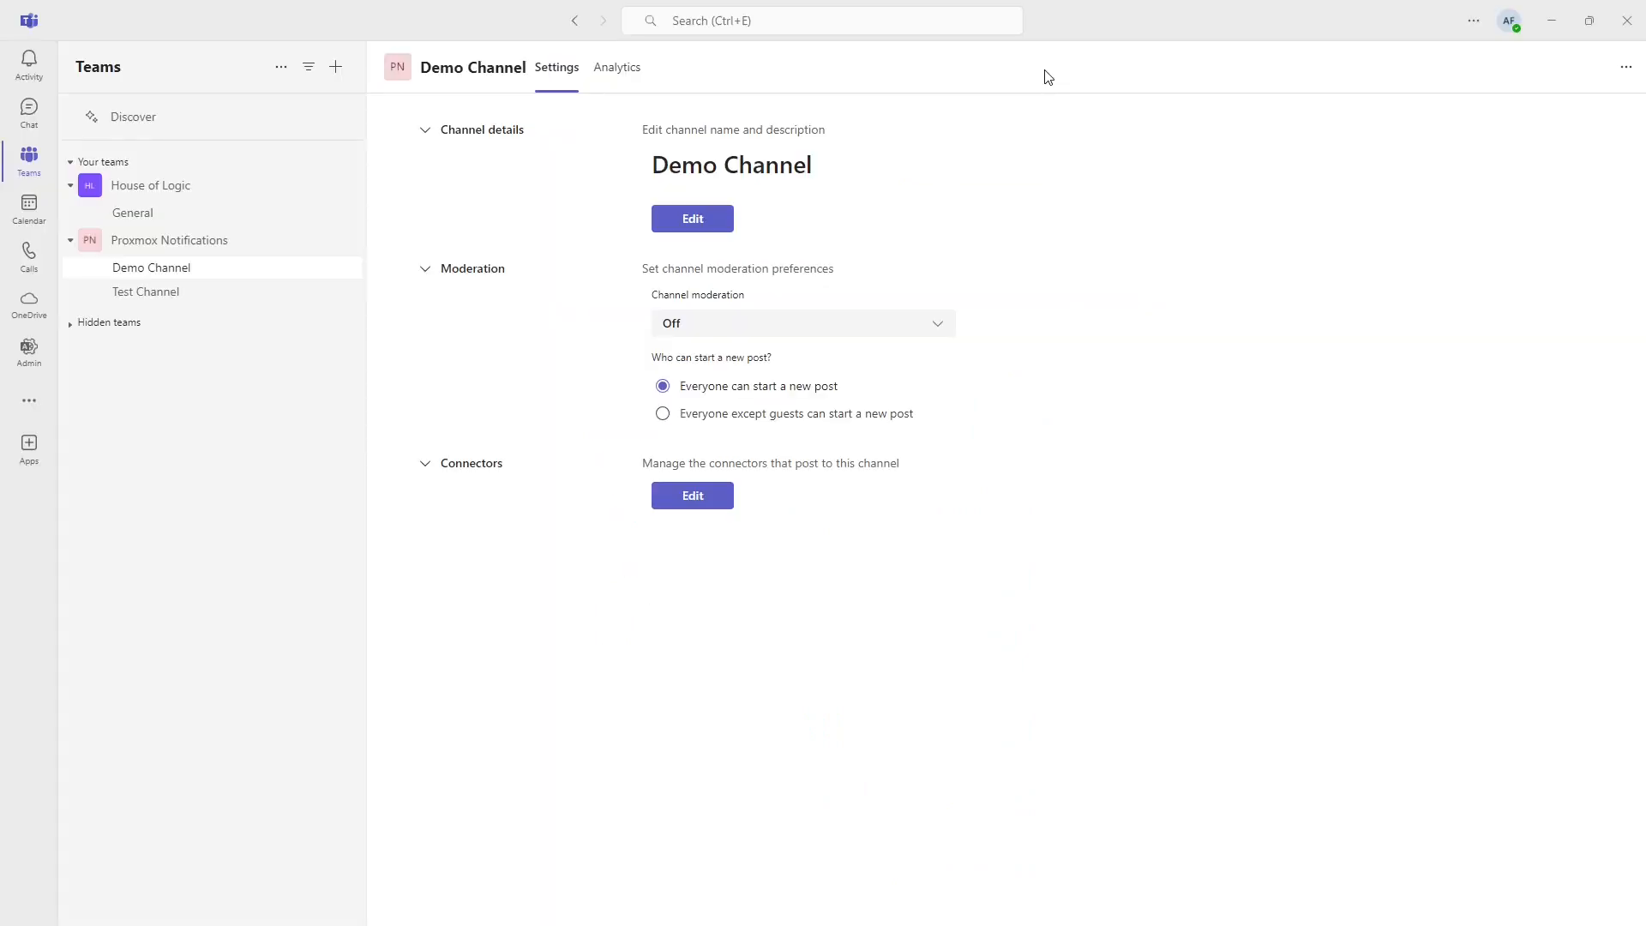
pyautogui.click(1553, 25)
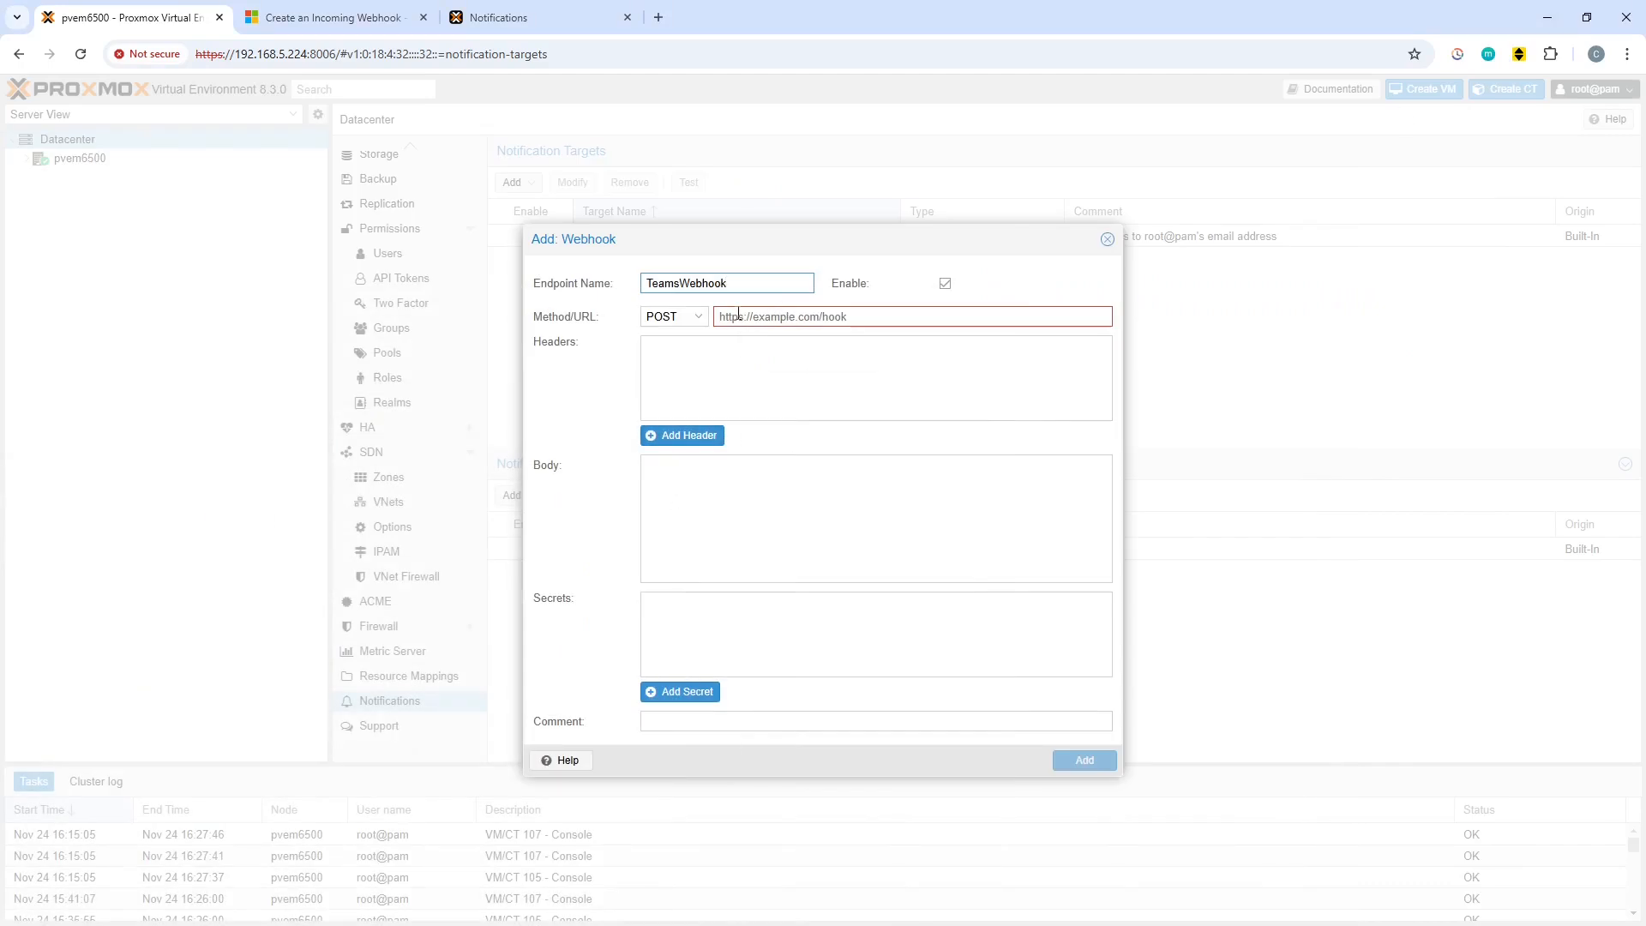
# Step: Paste the copied Teams webhook URL as the POST URL of the TeamsWebhook endpoint
pyautogui.click(738, 315)
pyautogui.hotkey('ctrl', 'v')
pyautogui.click(813, 374)
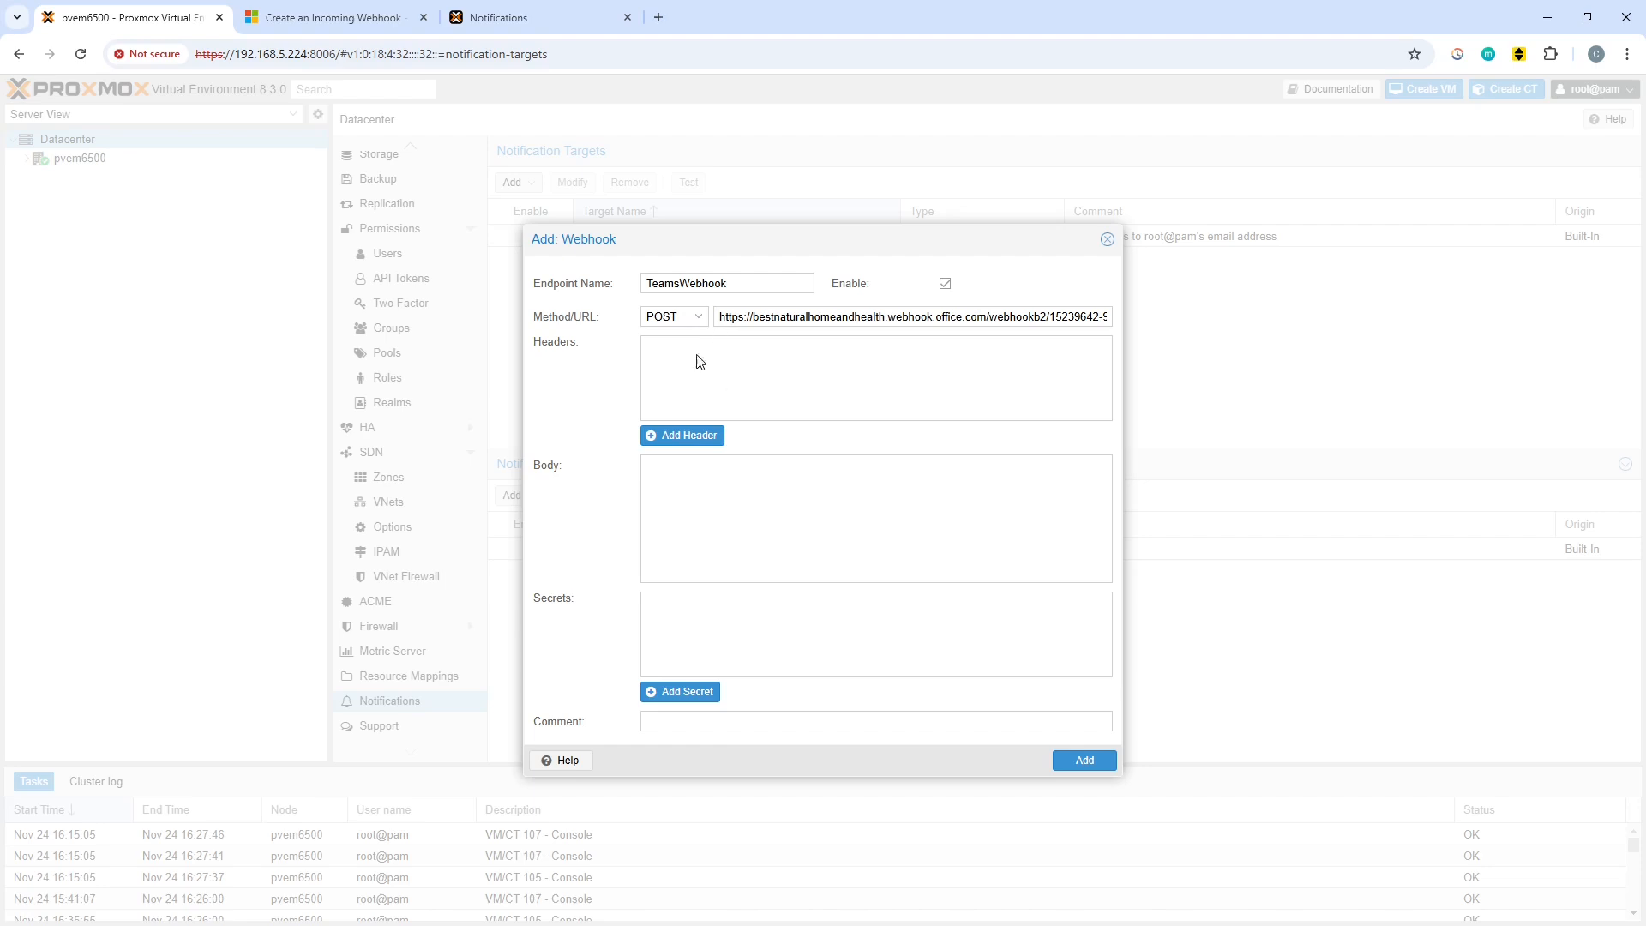
# Step: Find the C# code sample in the Microsoft Learn incoming webhooks article and copy its header value application/json
pyautogui.click(337, 18)
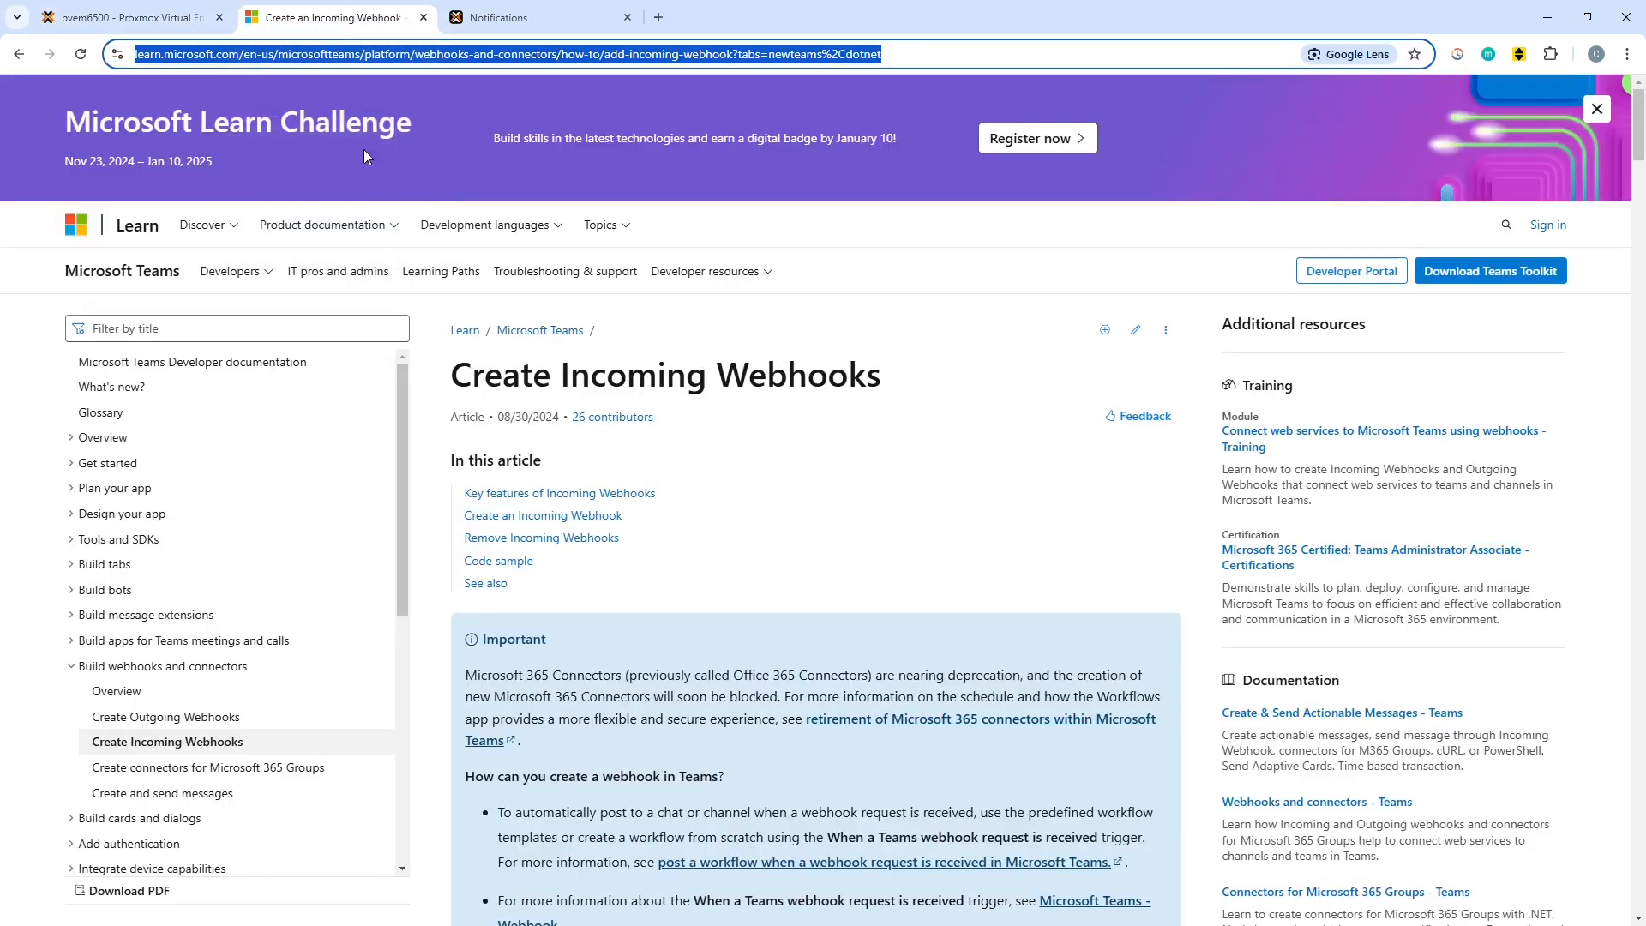
pyautogui.scroll(-18, 830, 577)
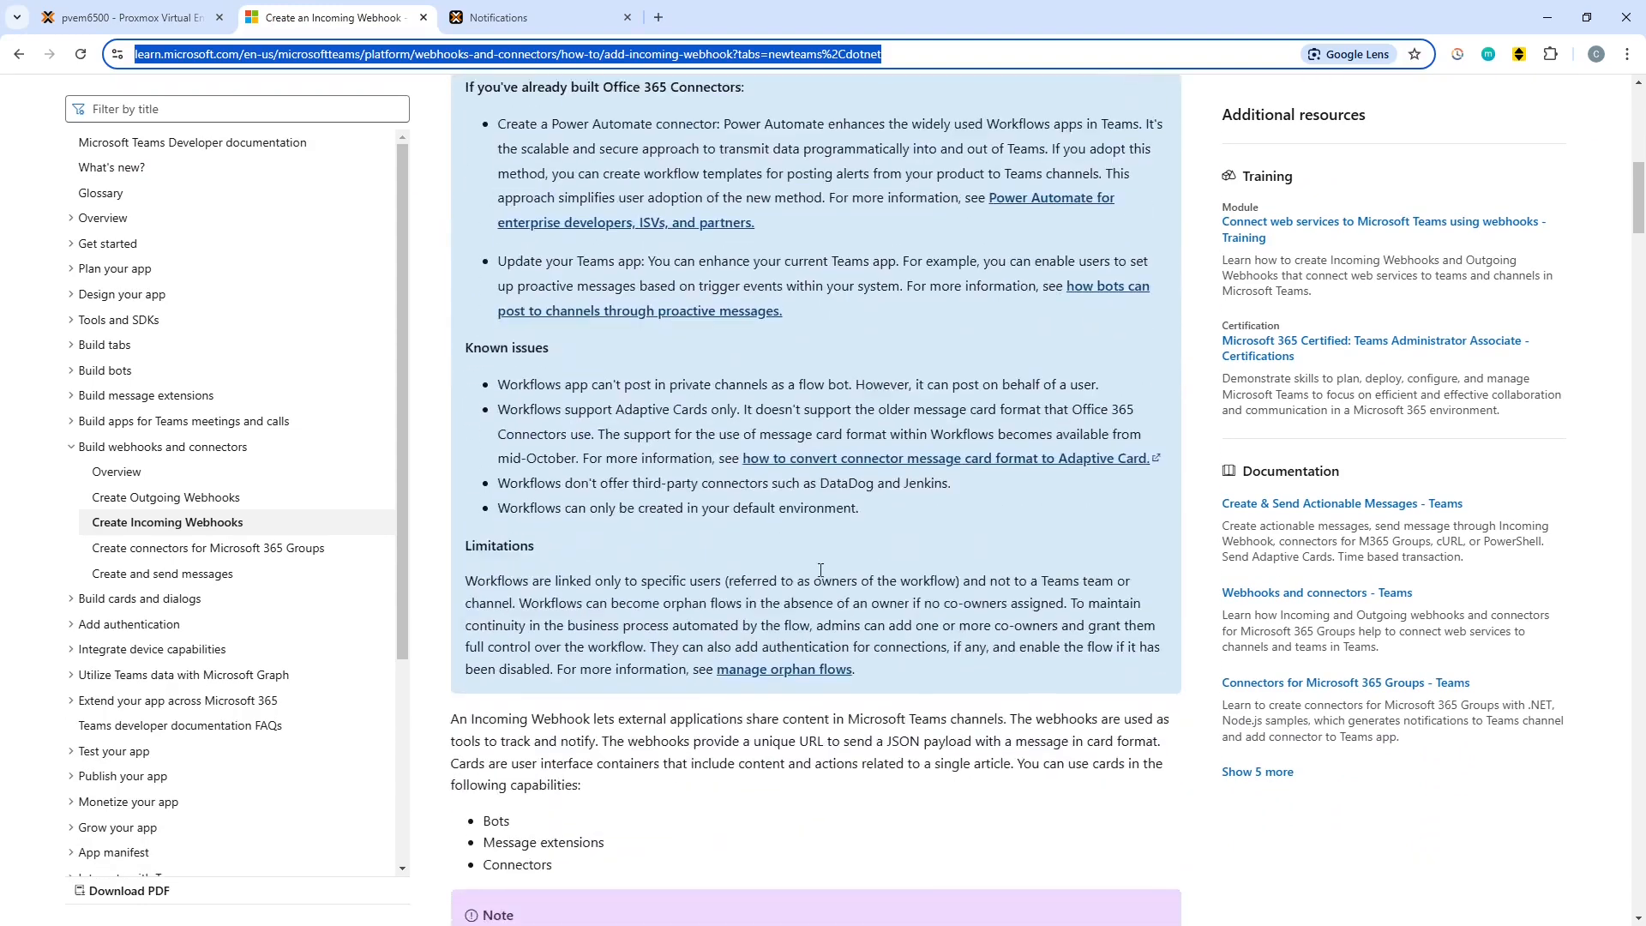
pyautogui.scroll(-13, 821, 570)
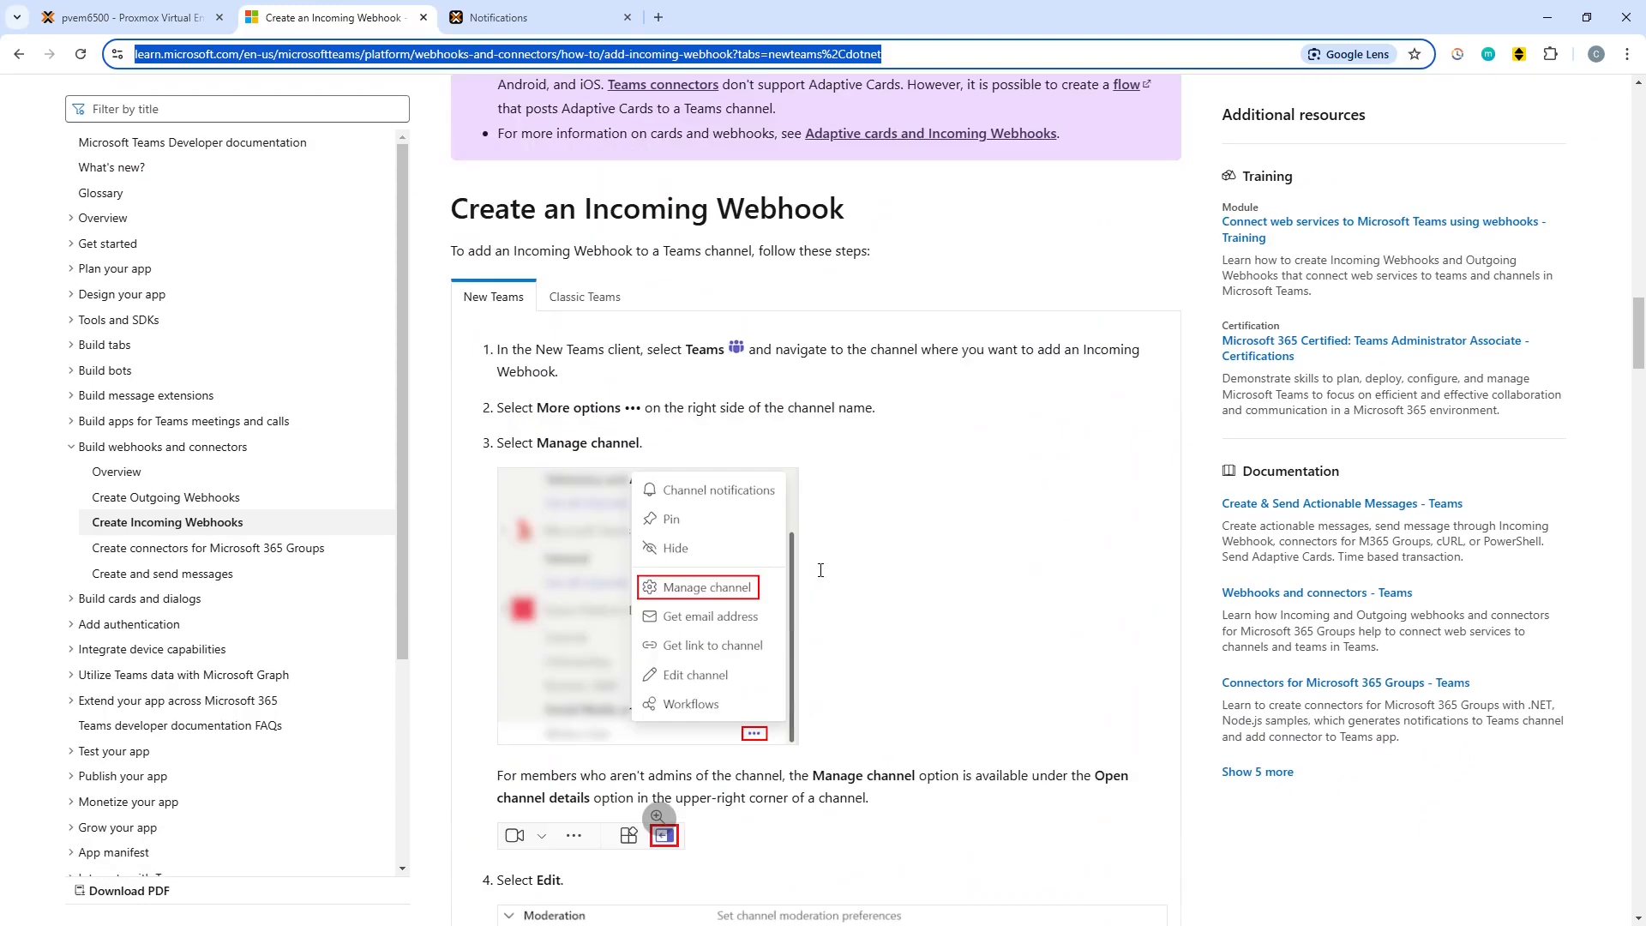
pyautogui.scroll(-12, 810, 500)
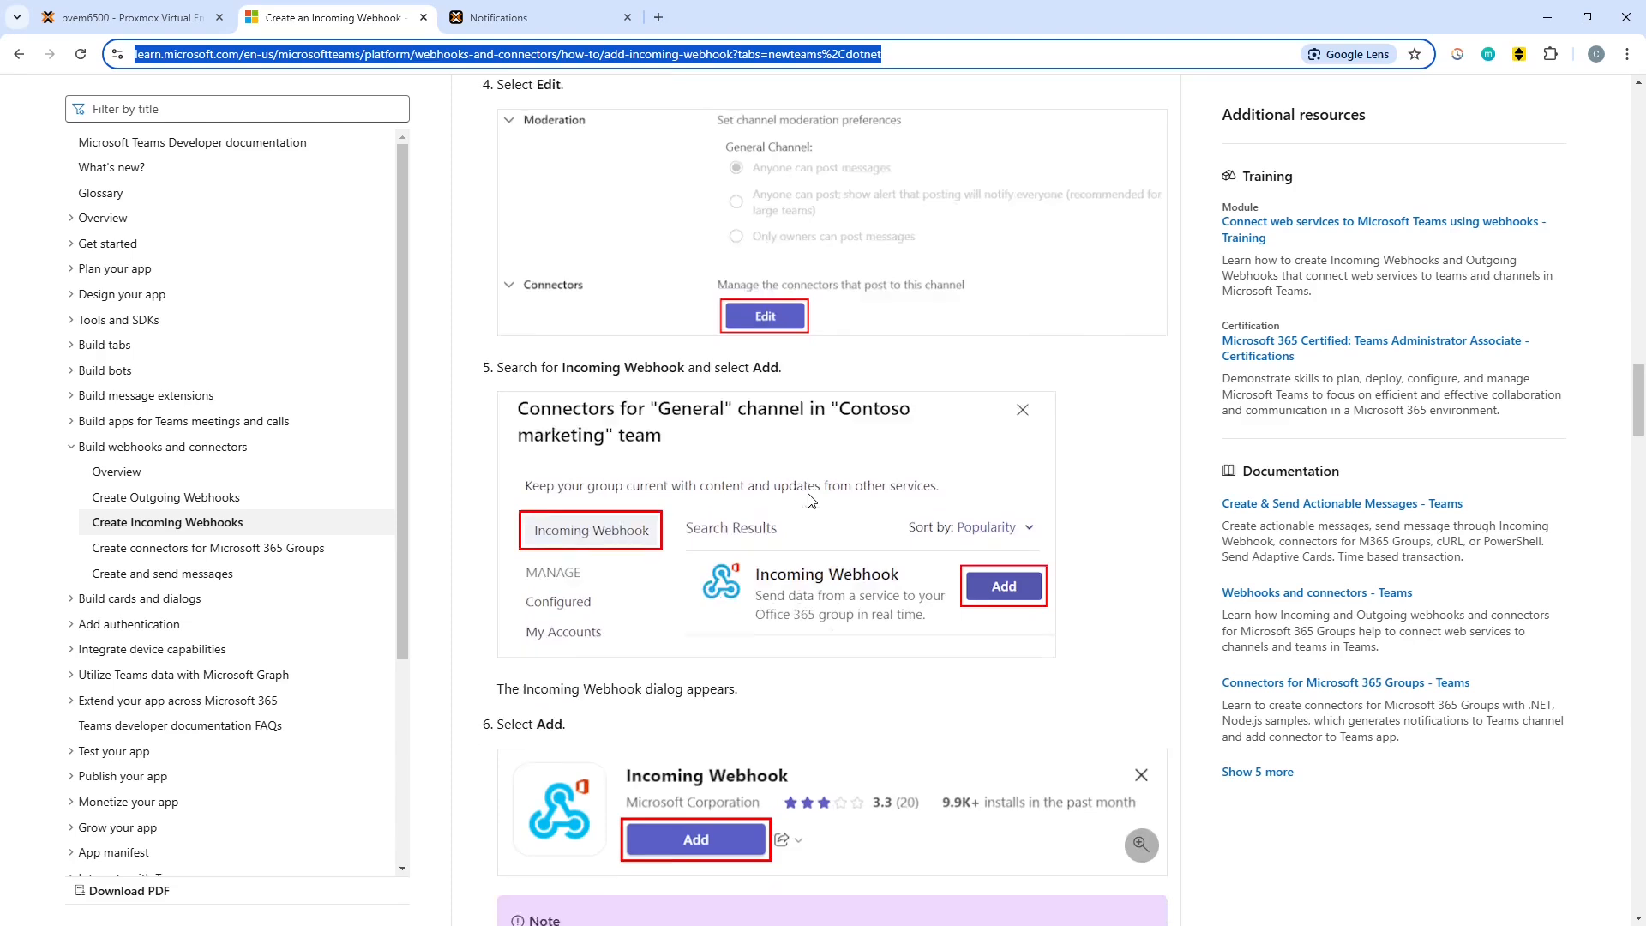
pyautogui.scroll(-15, 810, 500)
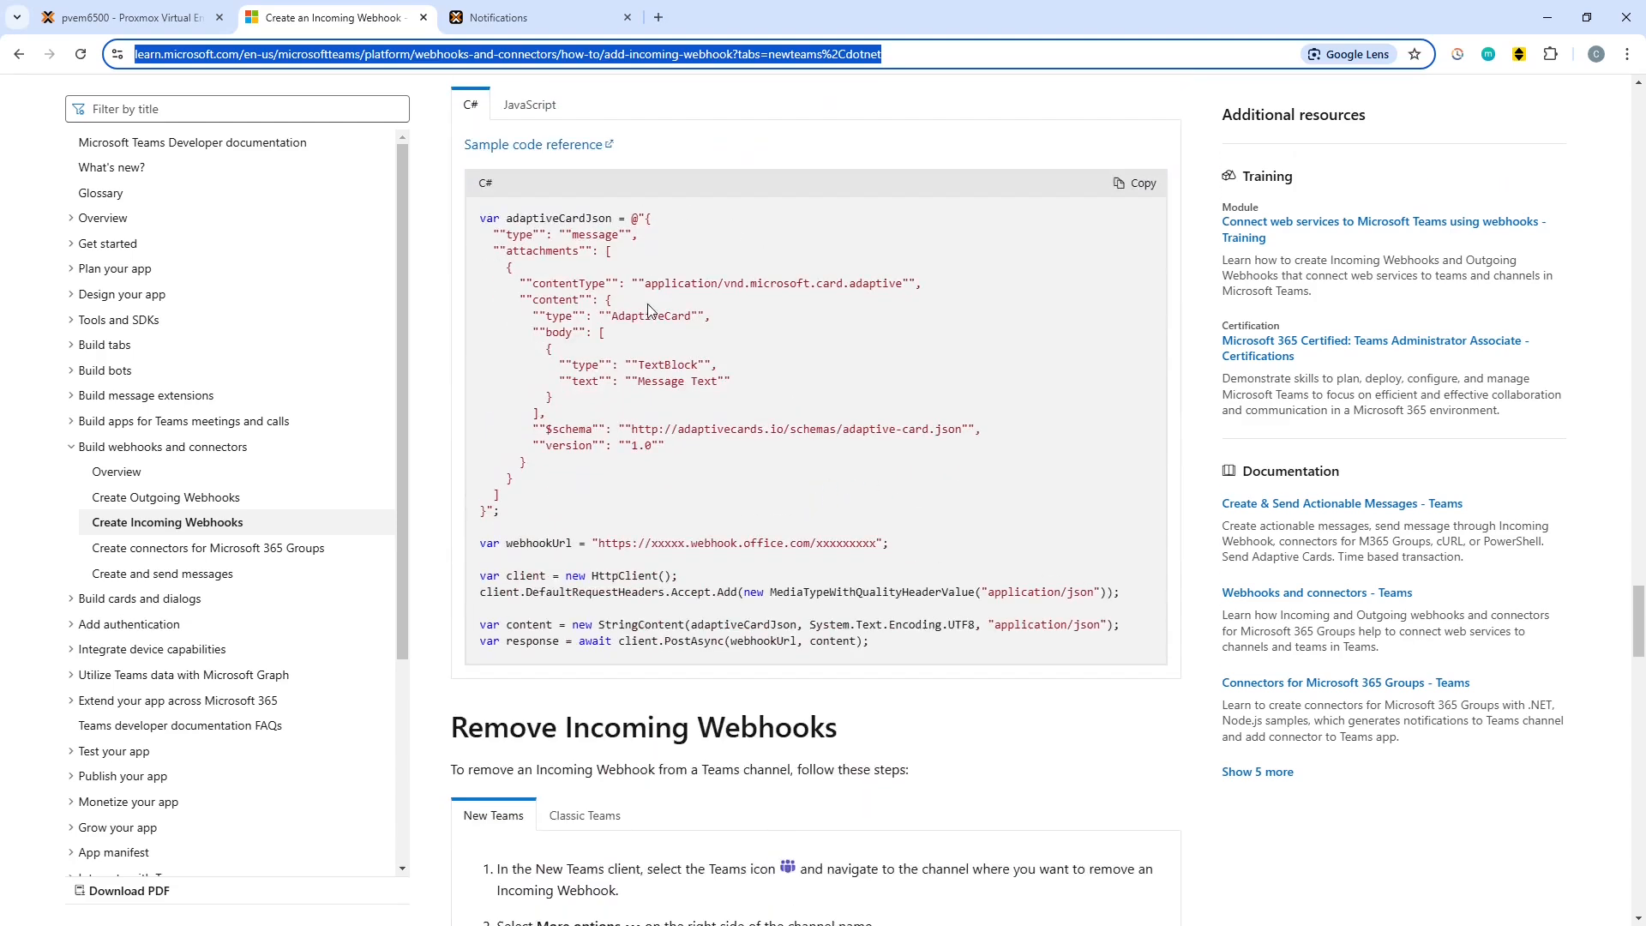
pyautogui.moveTo(1098, 592); pyautogui.dragTo(990, 593)
pyautogui.hotkey('ctrl', 'c')
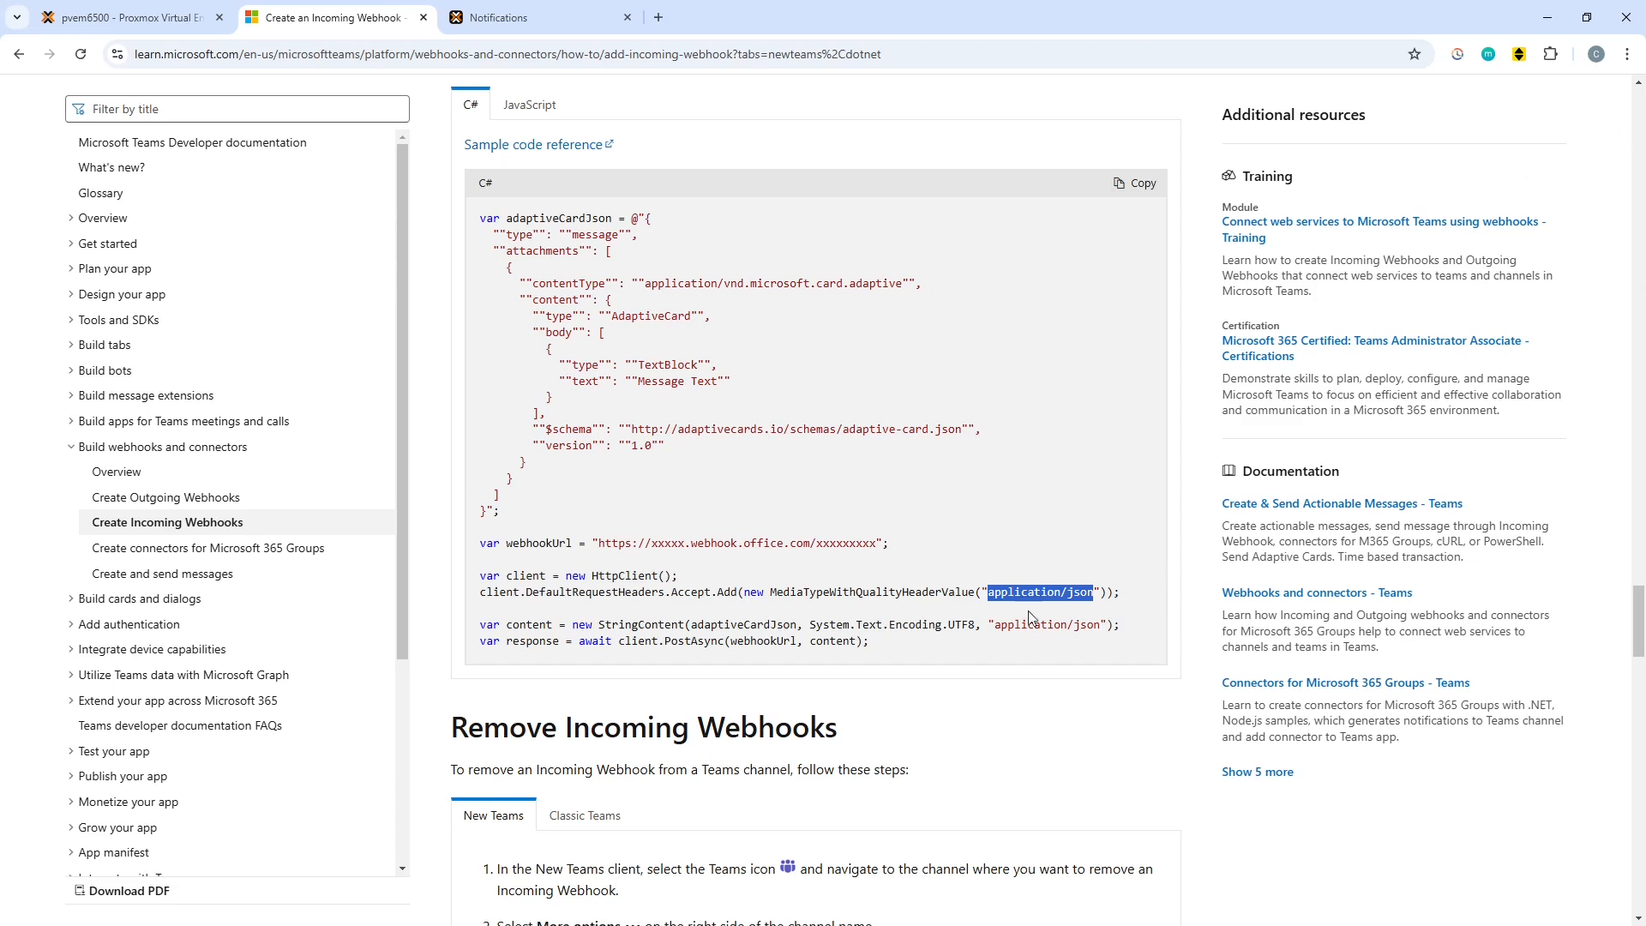
# Step: Add an Accept header with the value application/json to the Proxmox webhook target
pyautogui.click(150, 19)
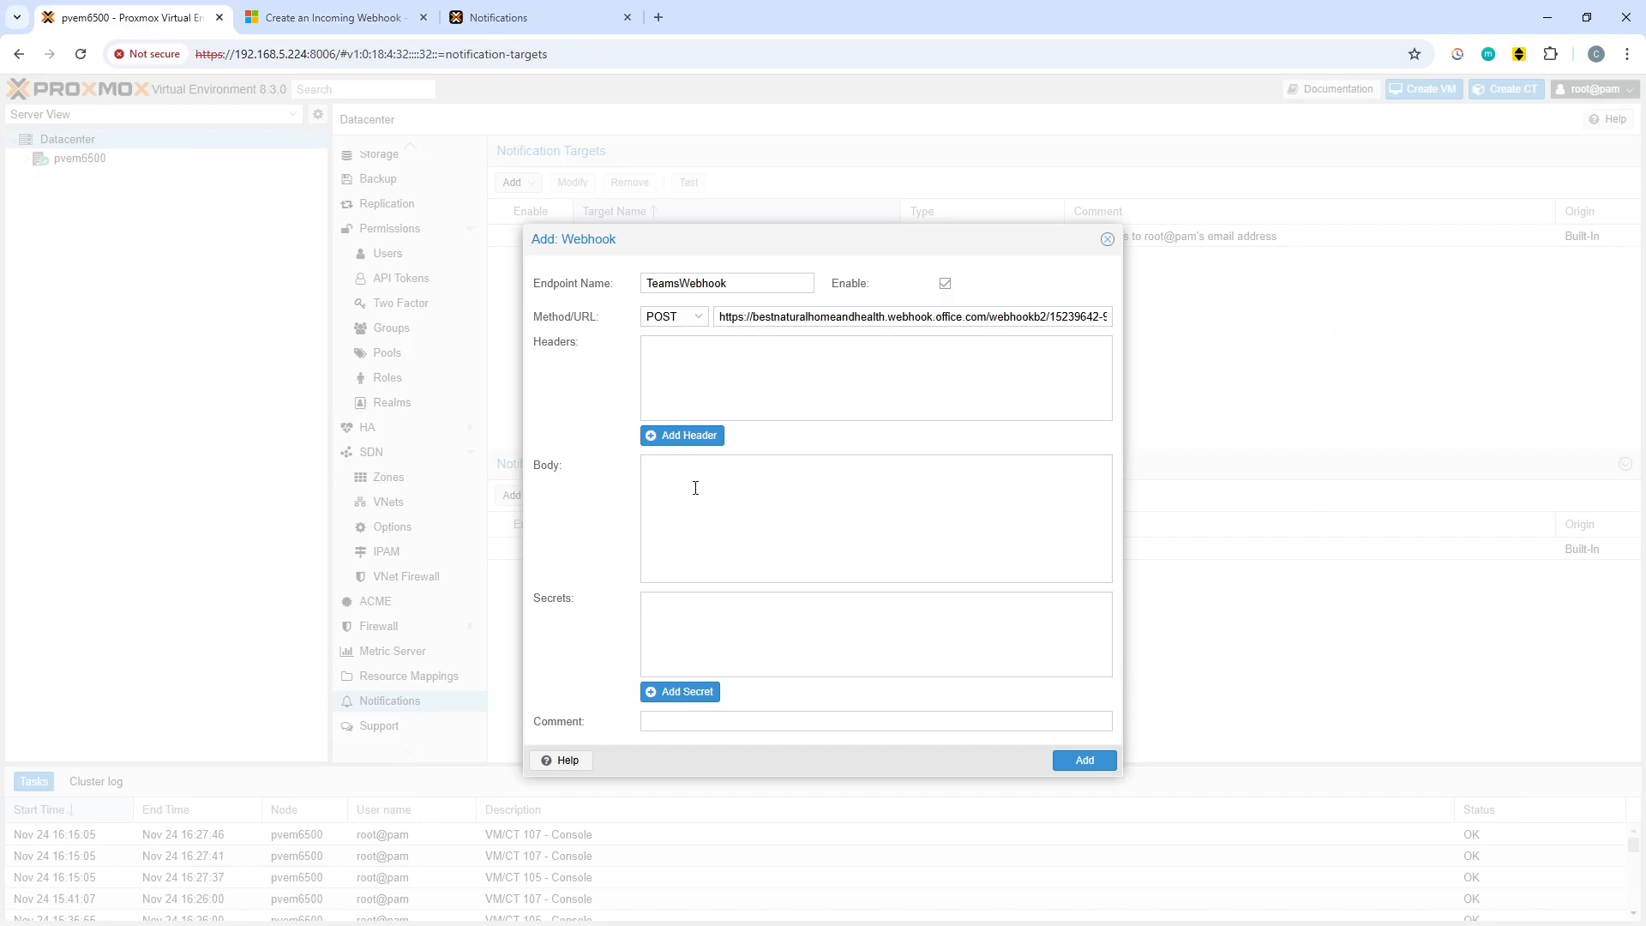
pyautogui.click(696, 434)
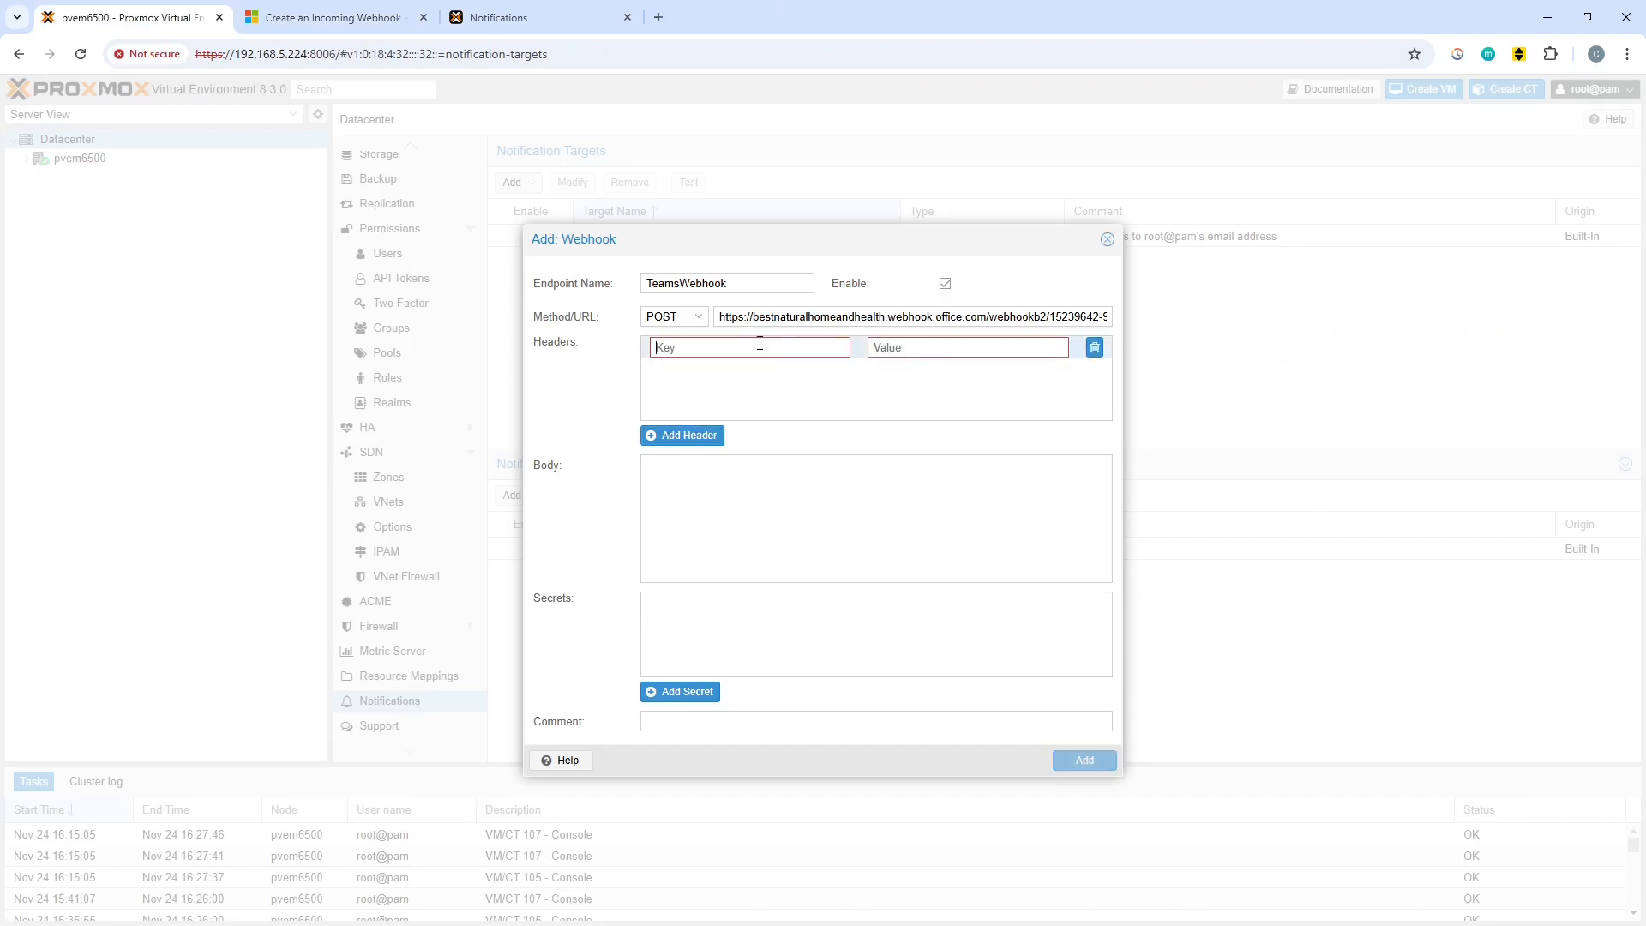
pyautogui.write('Accept')
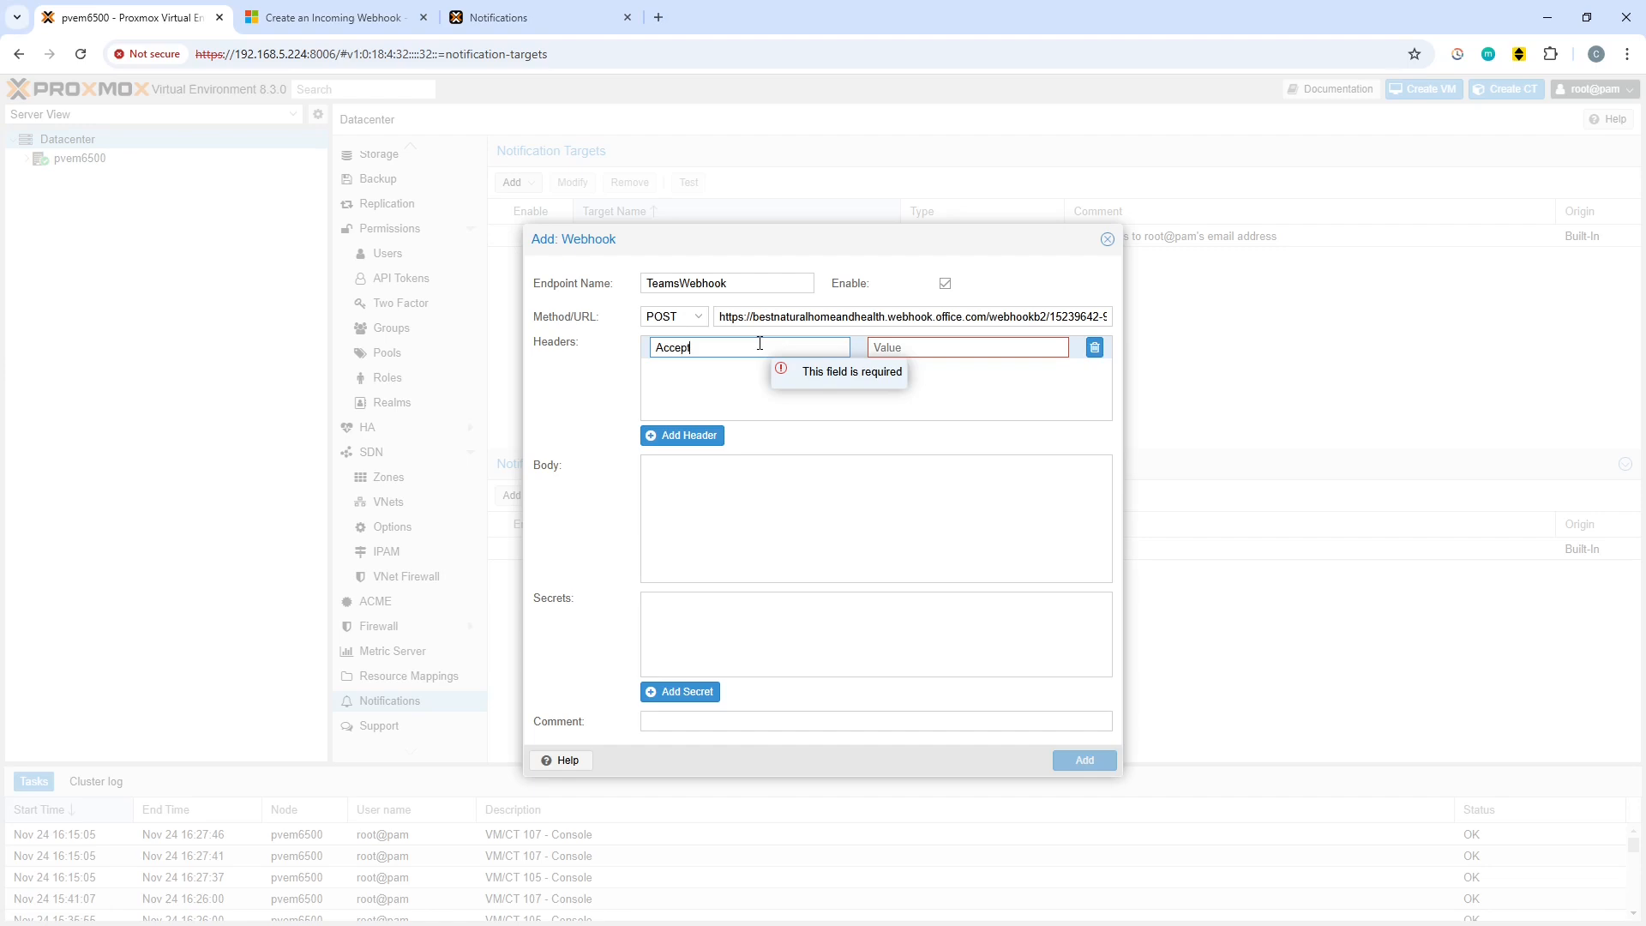
pyautogui.press('Tab')
pyautogui.hotkey('ctrl', 'v')
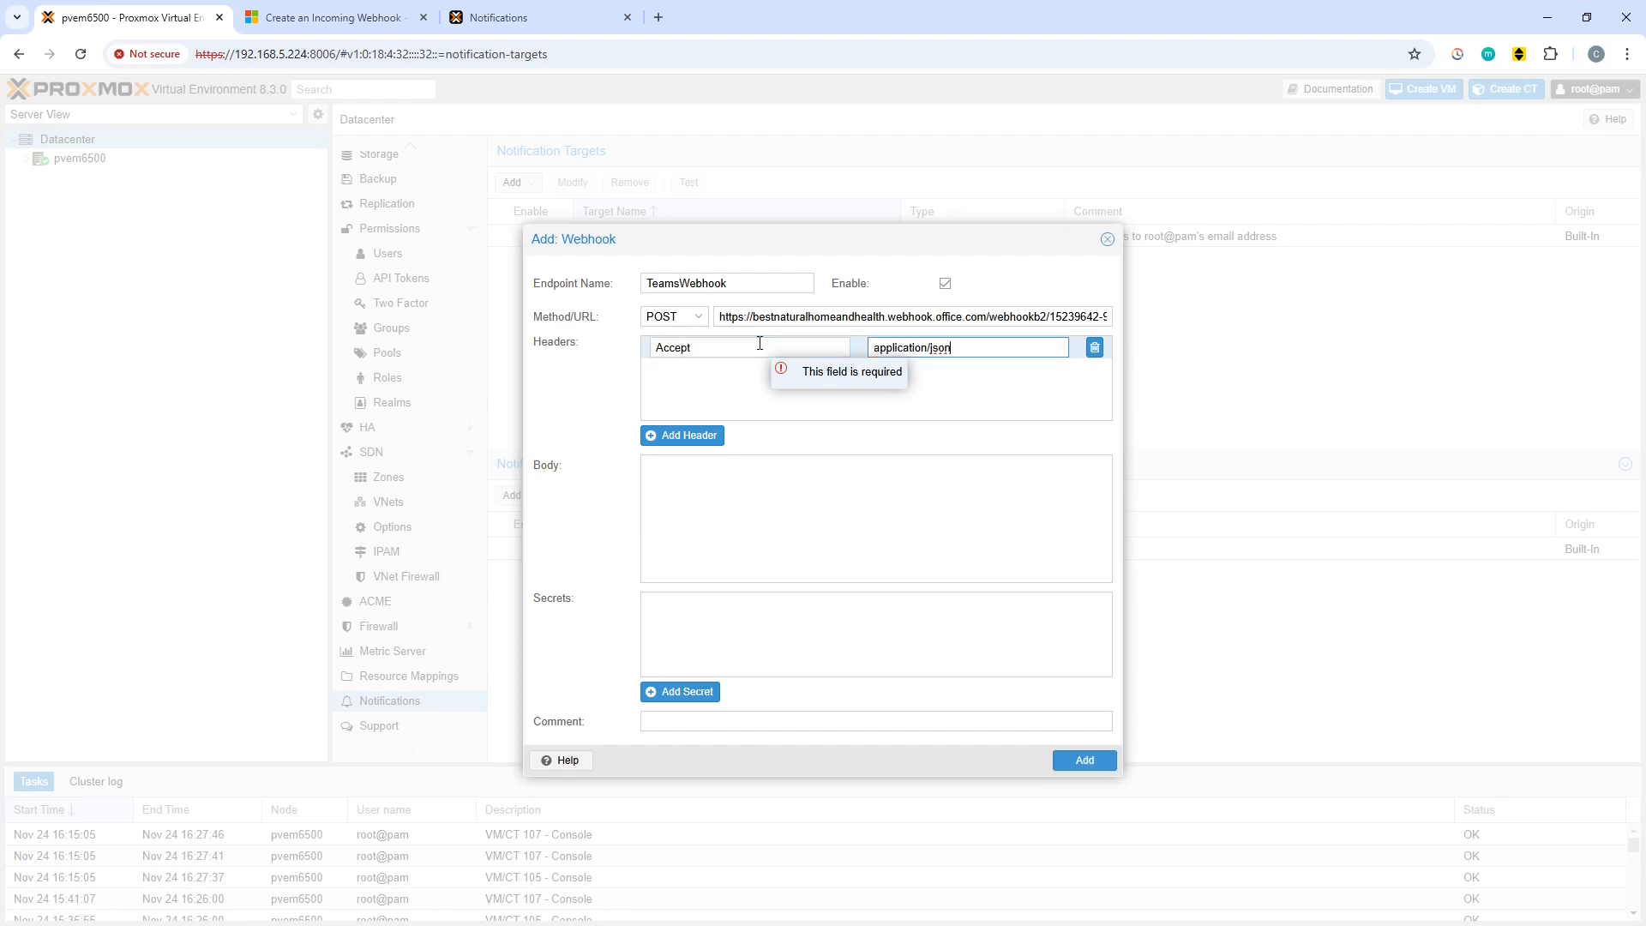
pyautogui.click(890, 508)
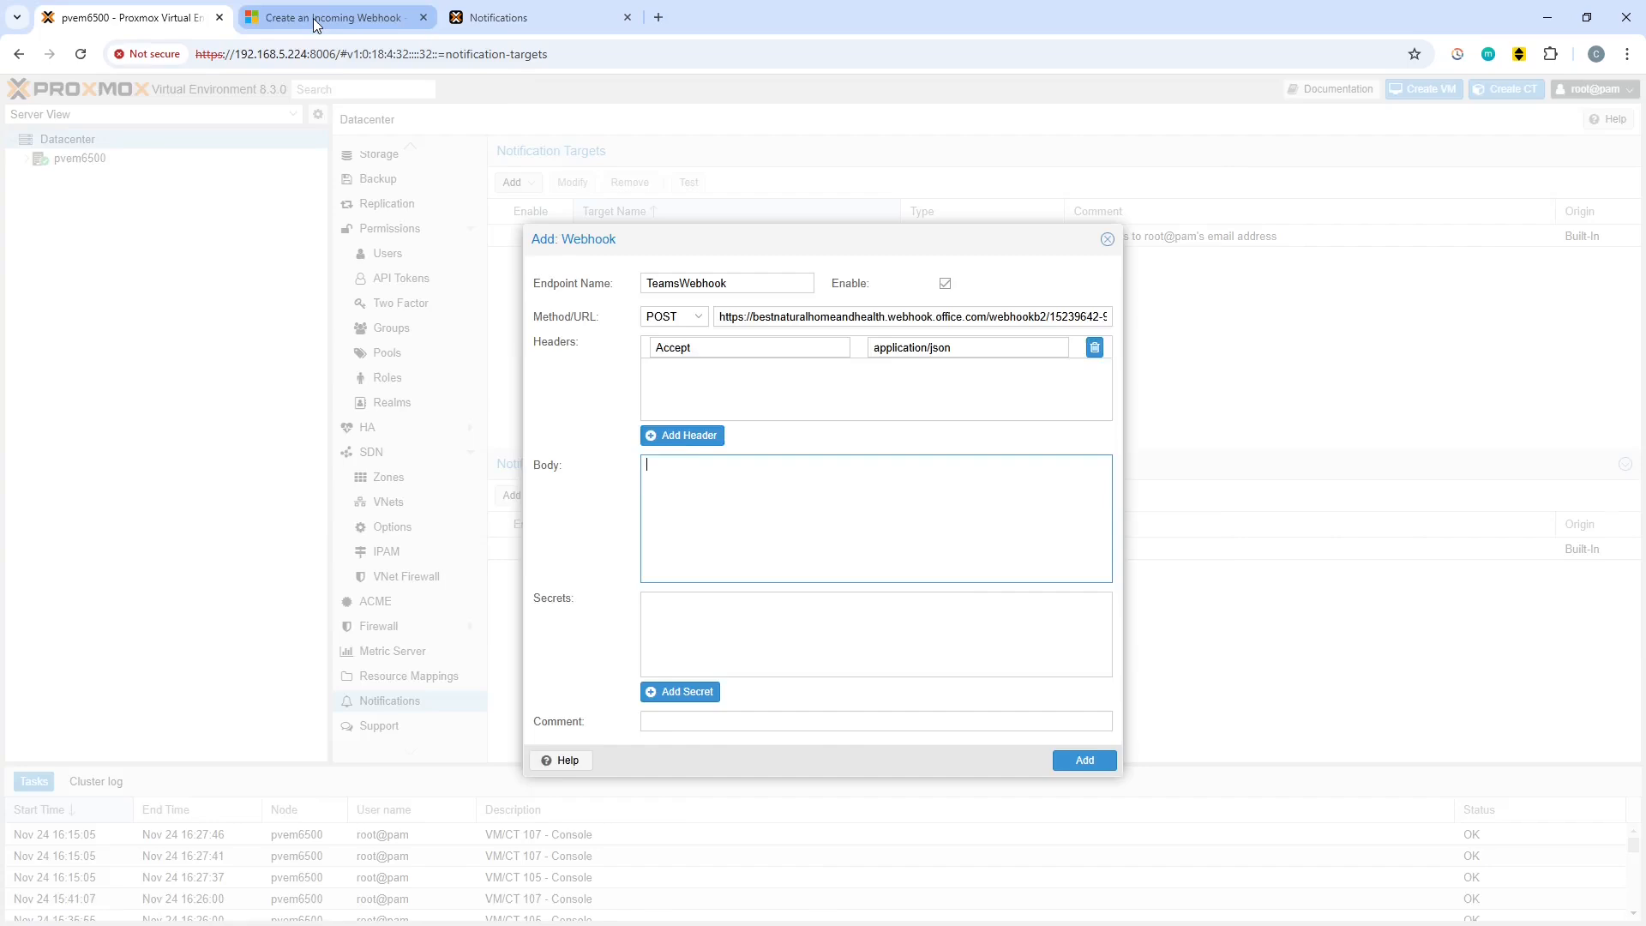
# Step: Review the adaptive card JSON in Notepad and the webhook templating properties in the Proxmox notifications documentation
pyautogui.click(335, 17)
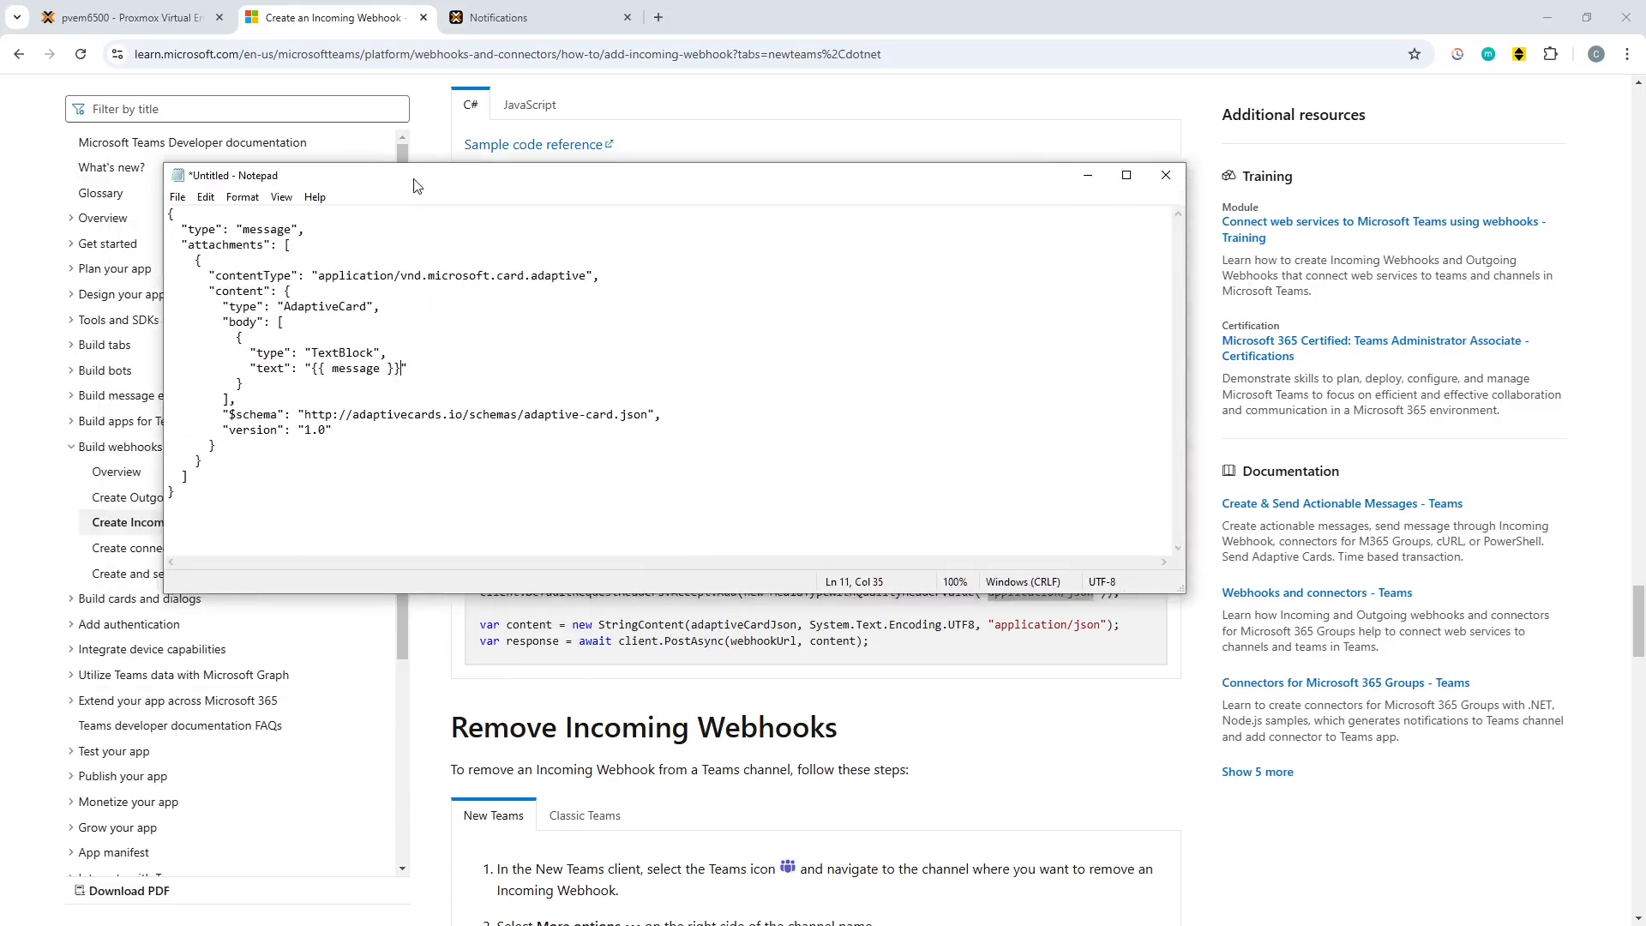
pyautogui.moveTo(639, 183); pyautogui.dragTo(759, 274)
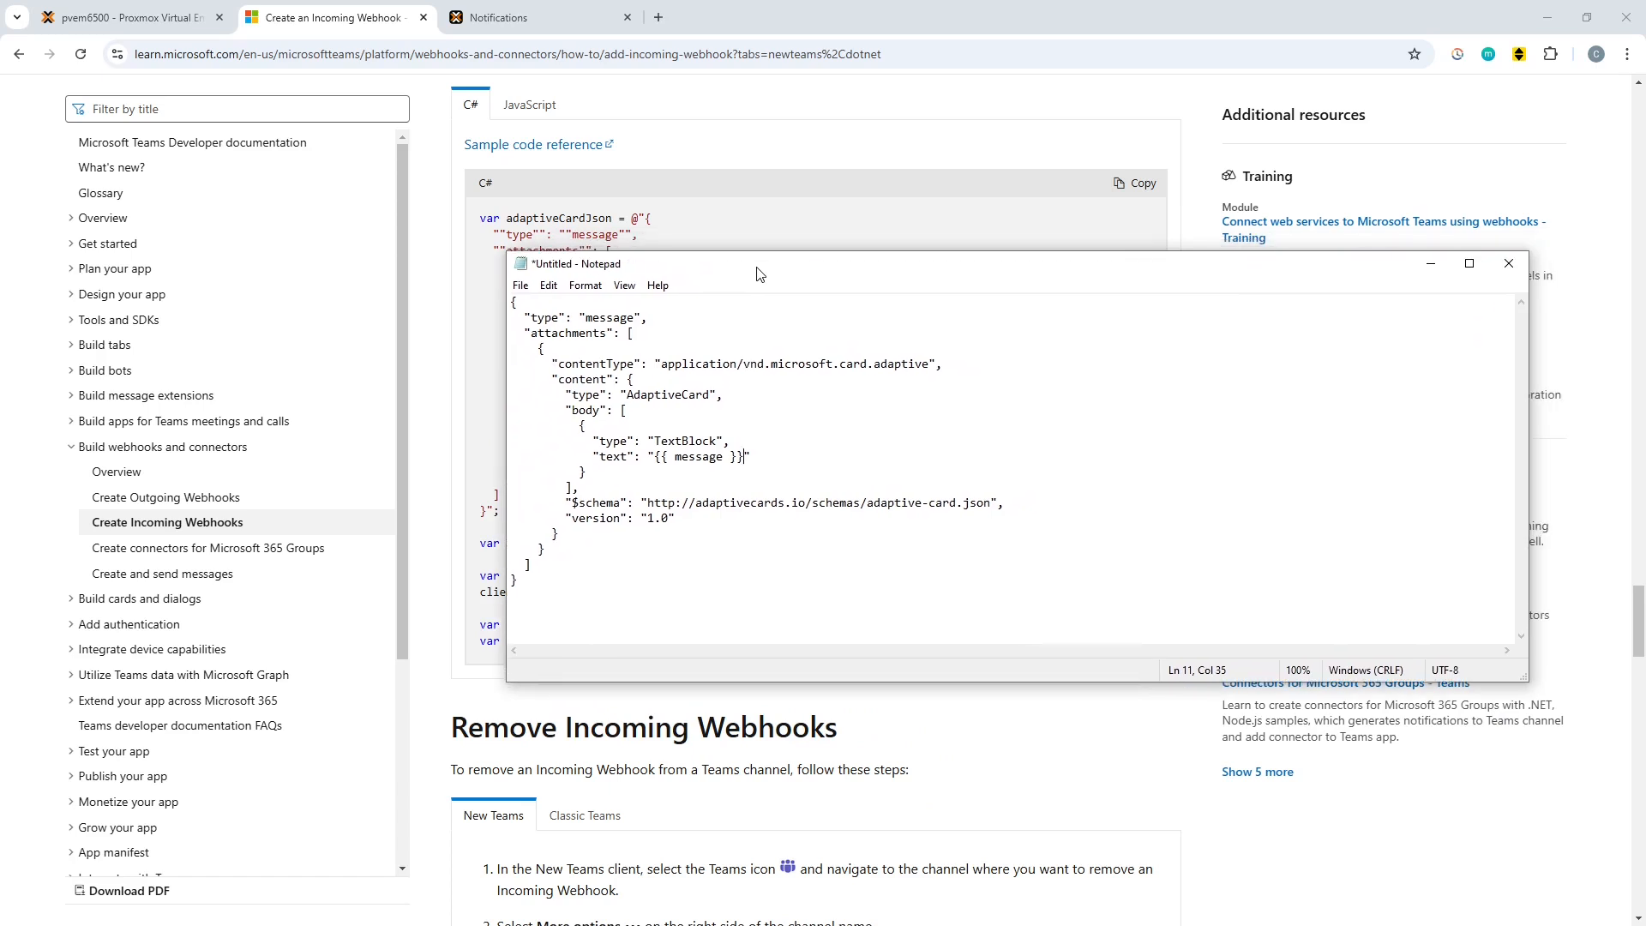
pyautogui.click(502, 26)
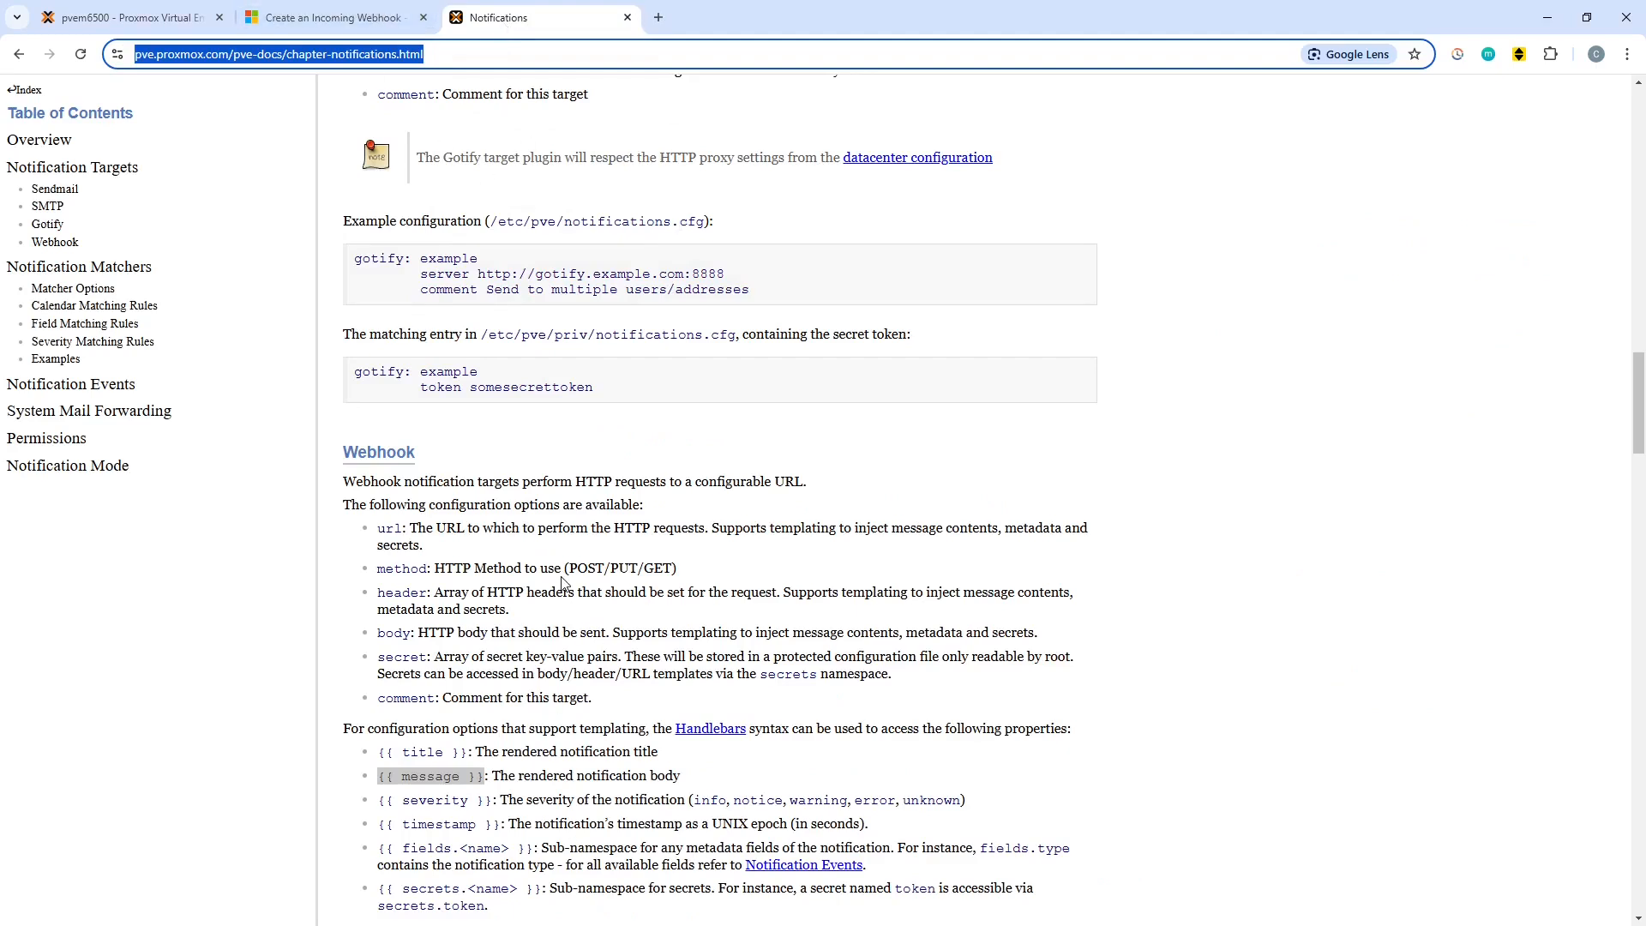
pyautogui.scroll(-1, 628, 759)
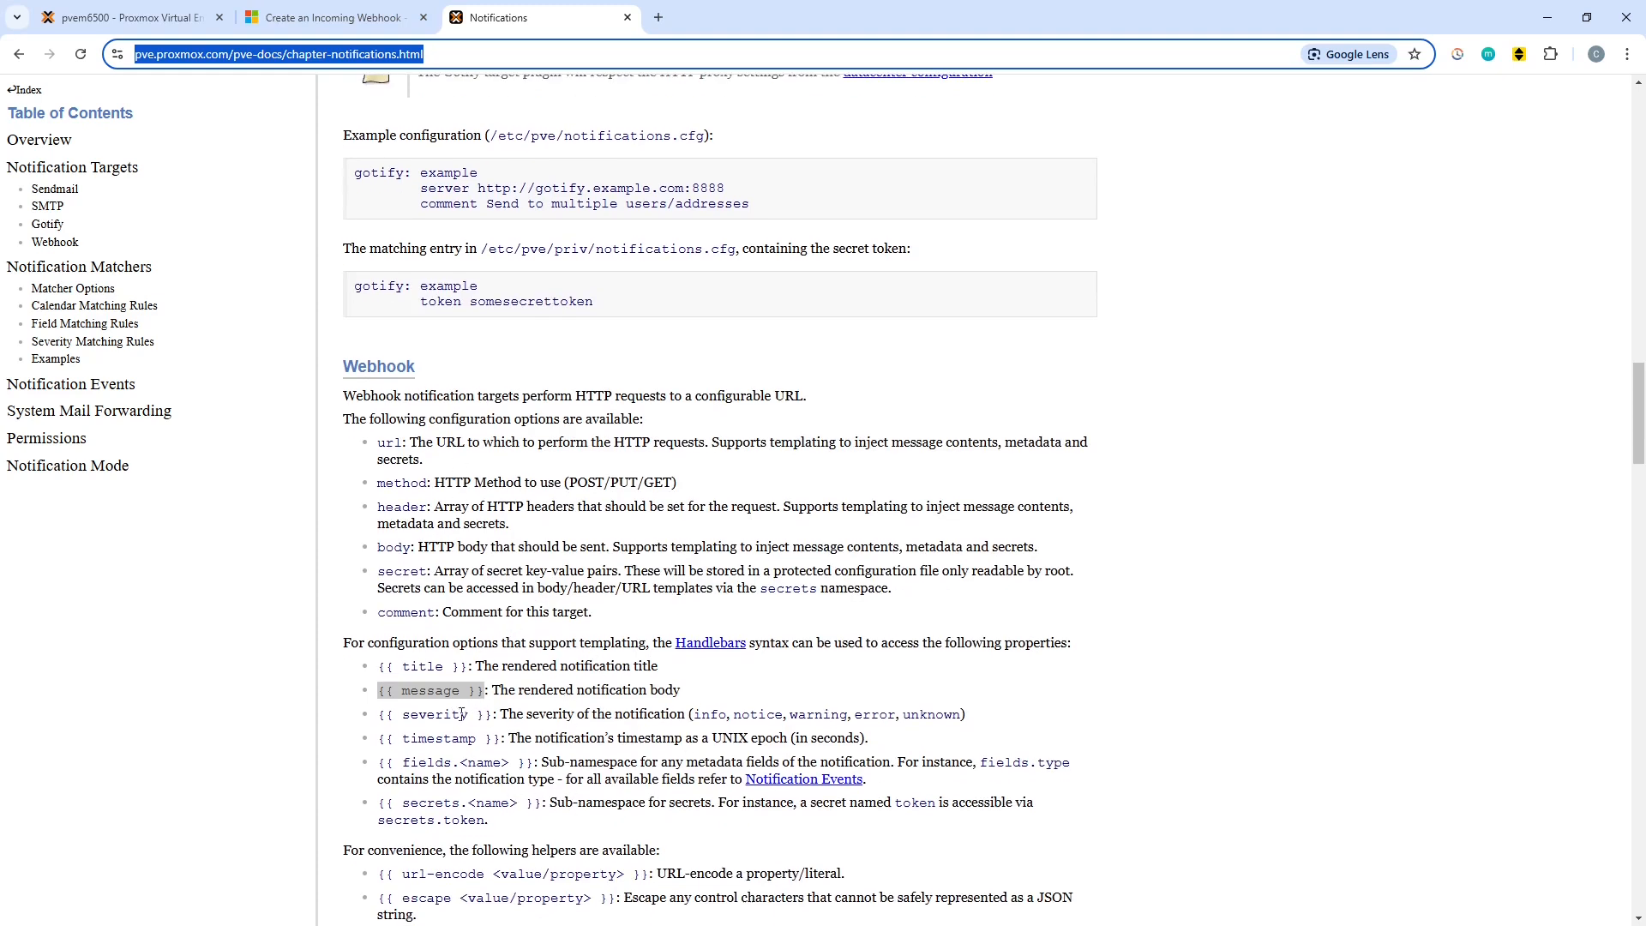
pyautogui.scroll(-1, 521, 691)
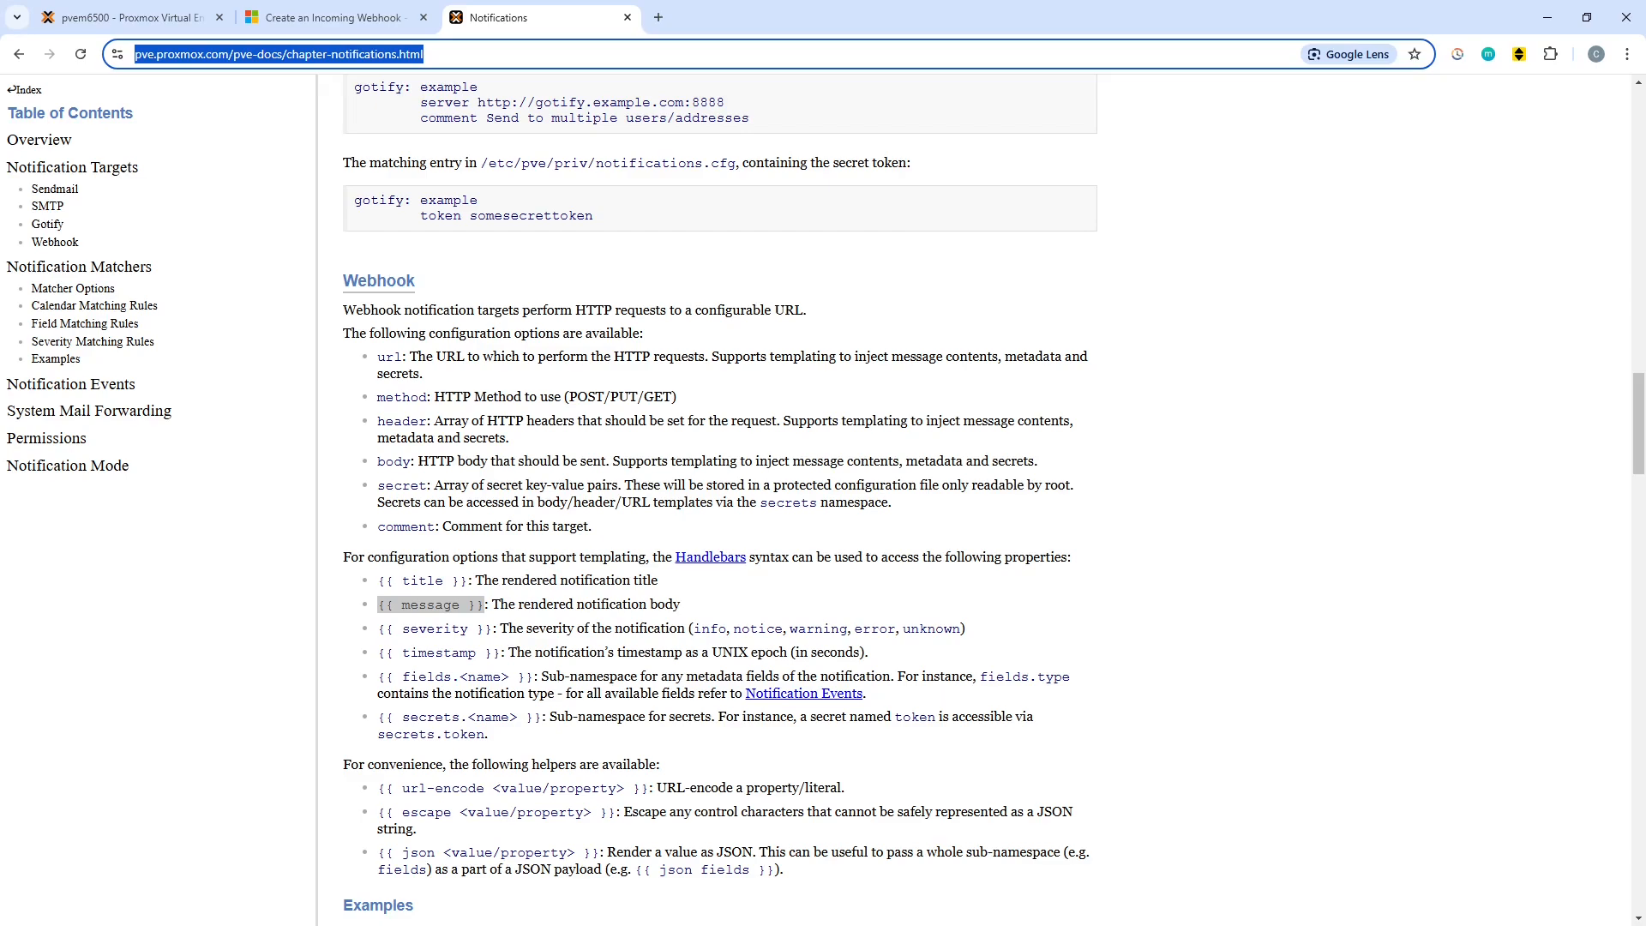
# Step: Copy the complete adaptive card JSON from Notepad and paste it into the body of the Proxmox webhook target
pyautogui.hotkey('alt', 'Tab')
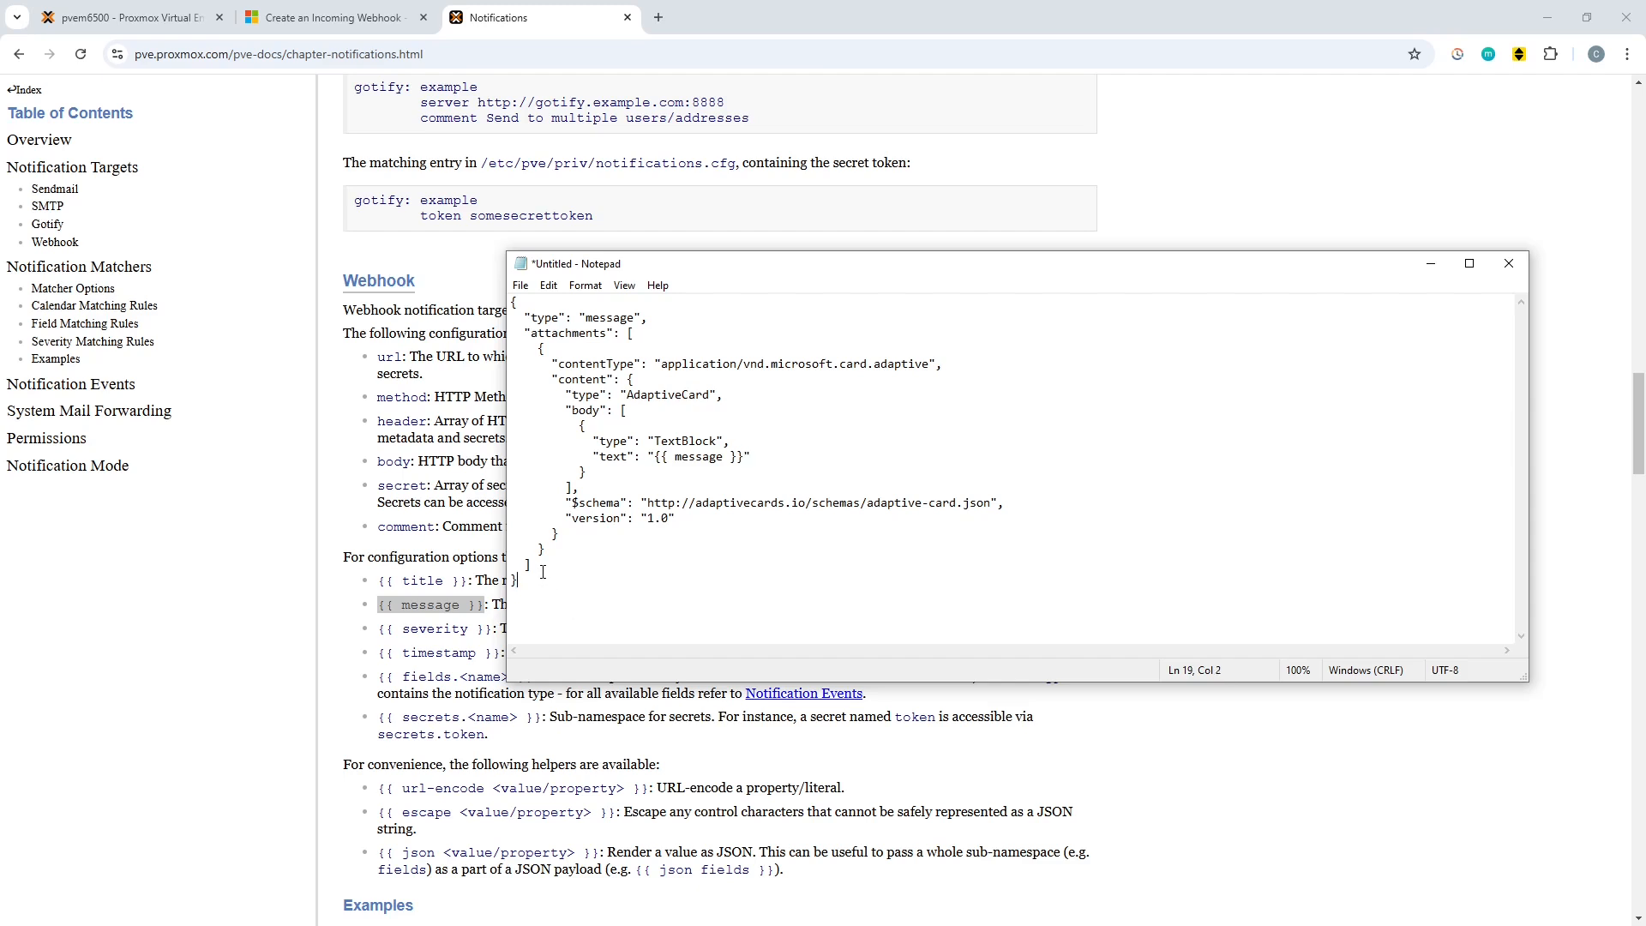
pyautogui.moveTo(542, 572); pyautogui.dragTo(493, 288)
pyautogui.rightClick(585, 323)
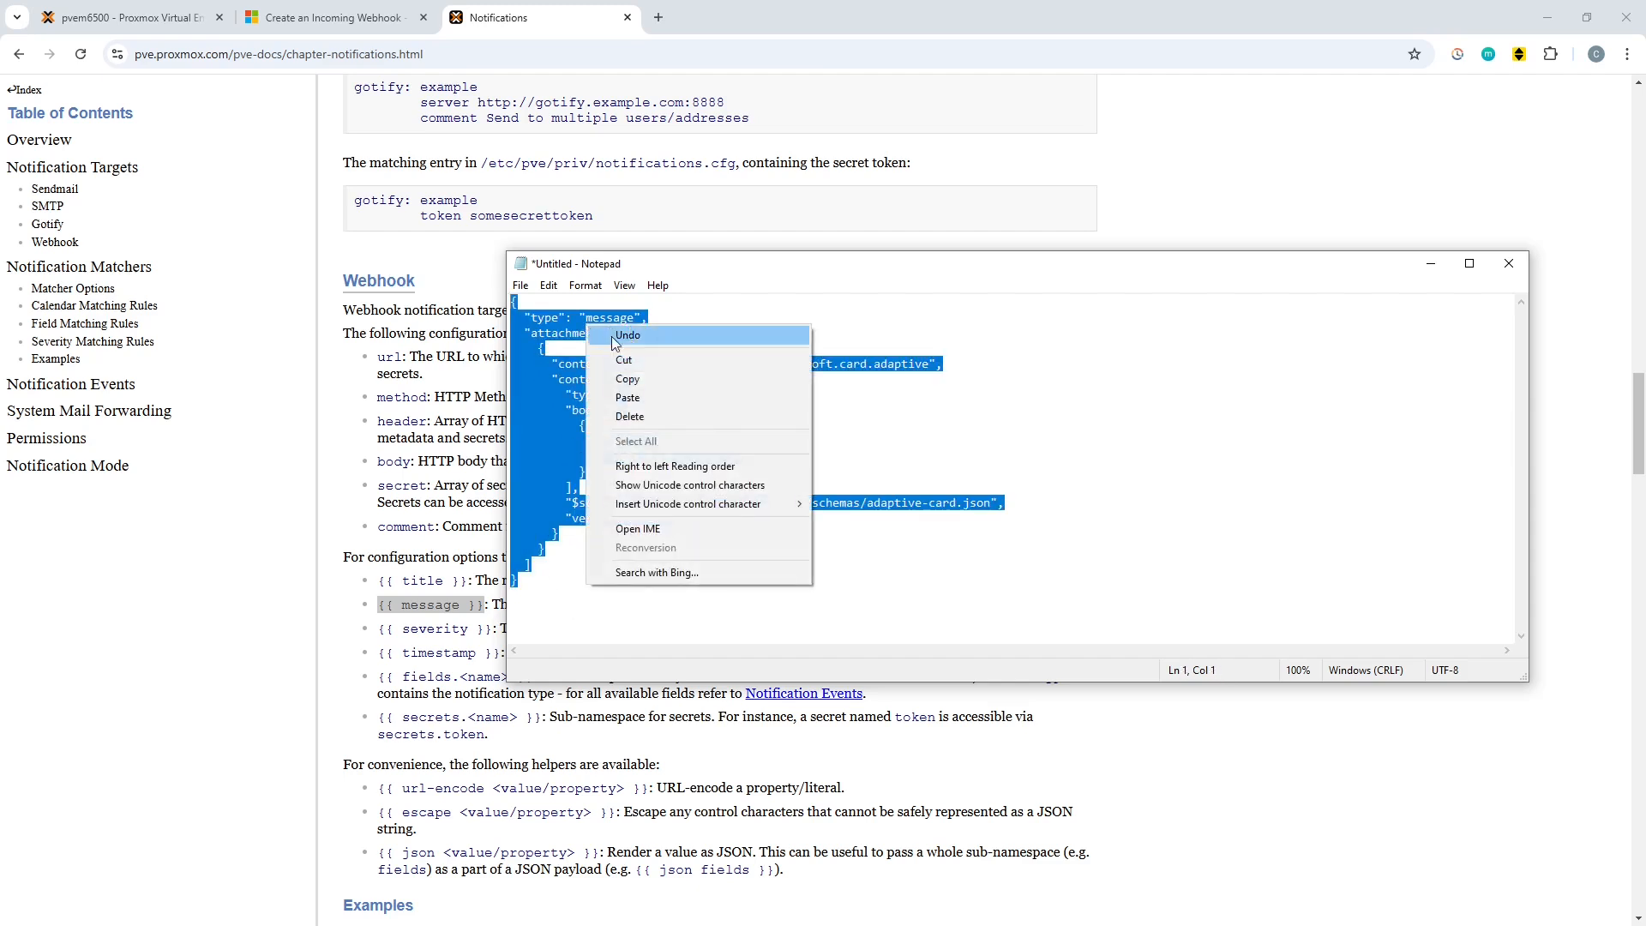
pyautogui.click(652, 383)
pyautogui.click(161, 7)
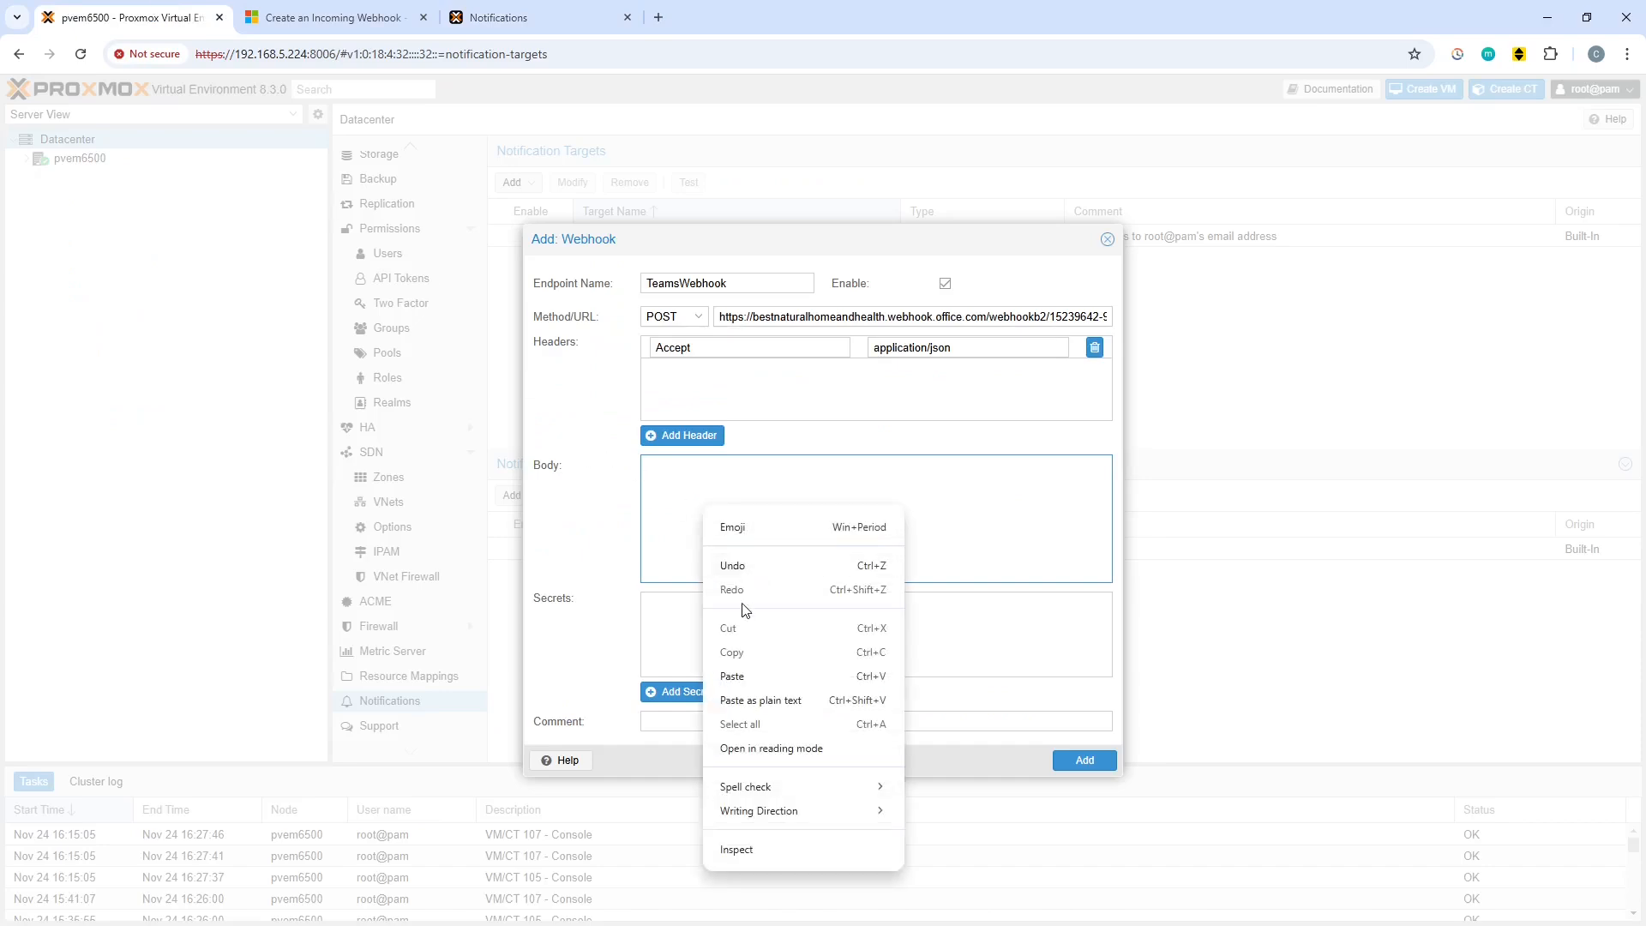
pyautogui.click(744, 677)
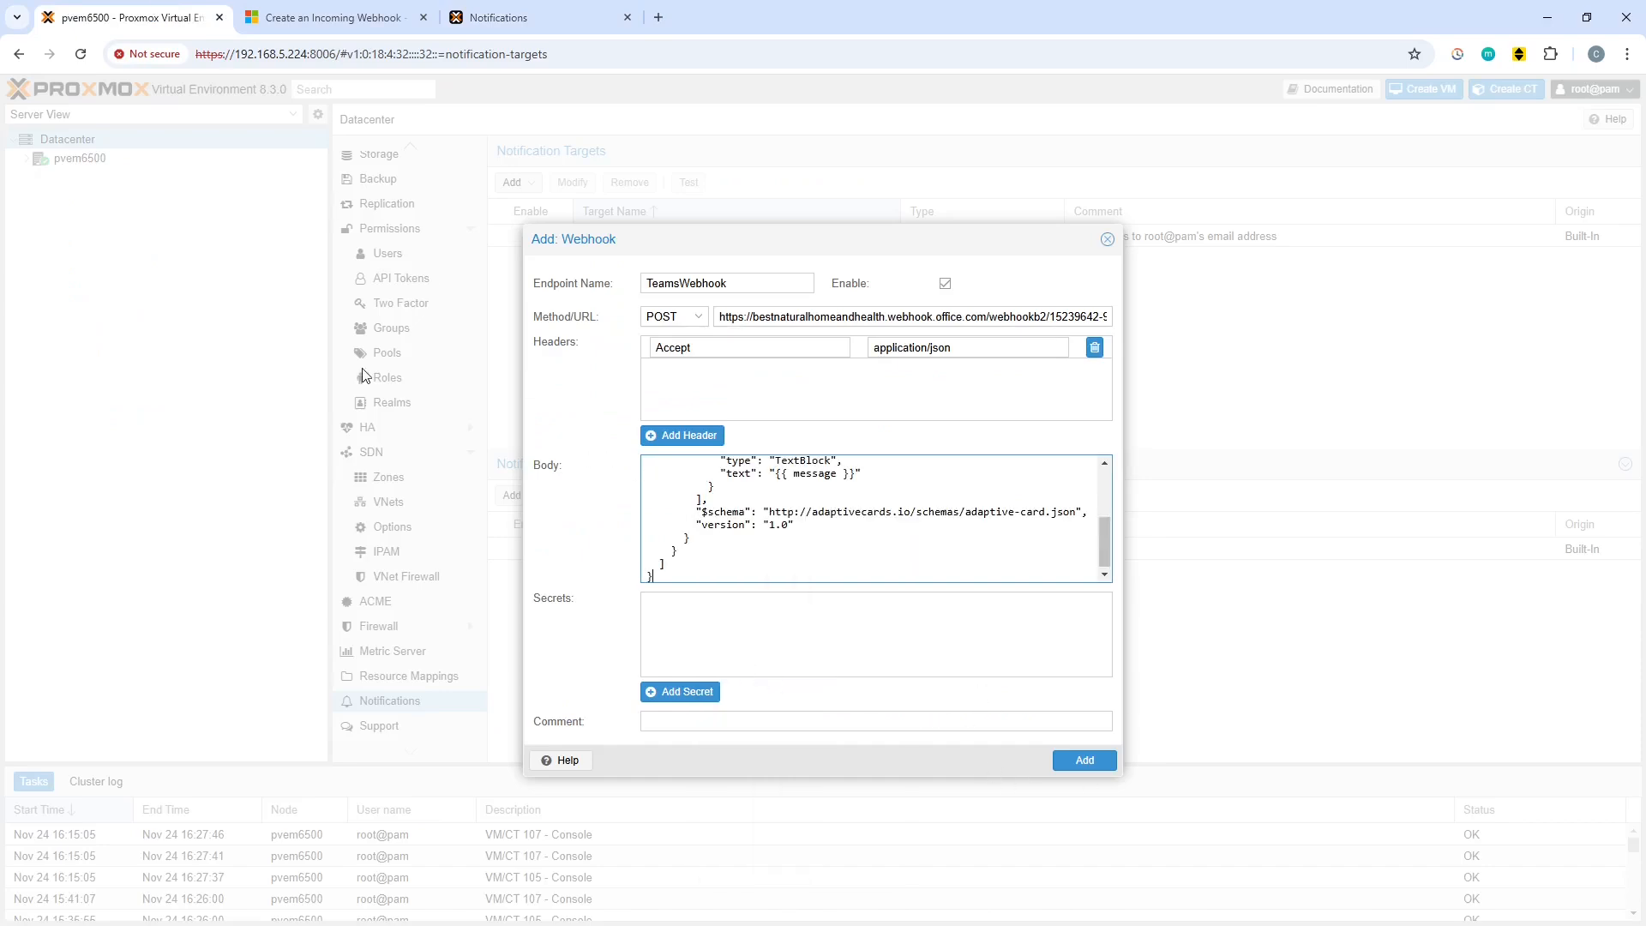
# Step: Add the configured TeamsWebhook target to the Proxmox notification targets and send a test notification to it
pyautogui.click(1076, 762)
pyautogui.click(720, 240)
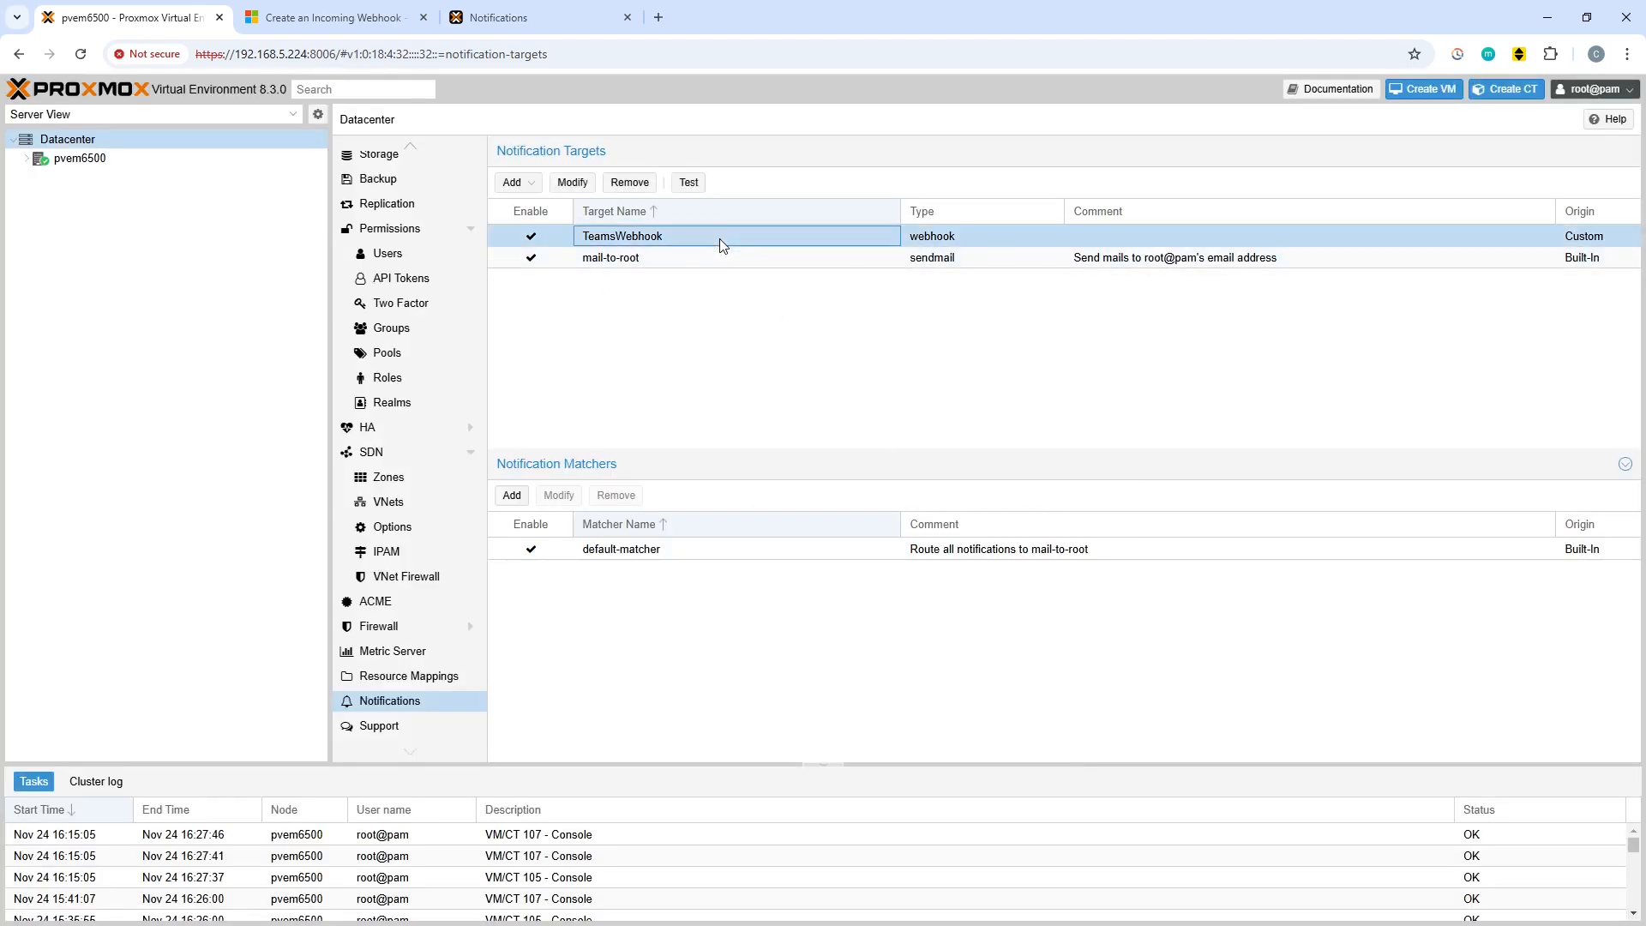
pyautogui.click(690, 185)
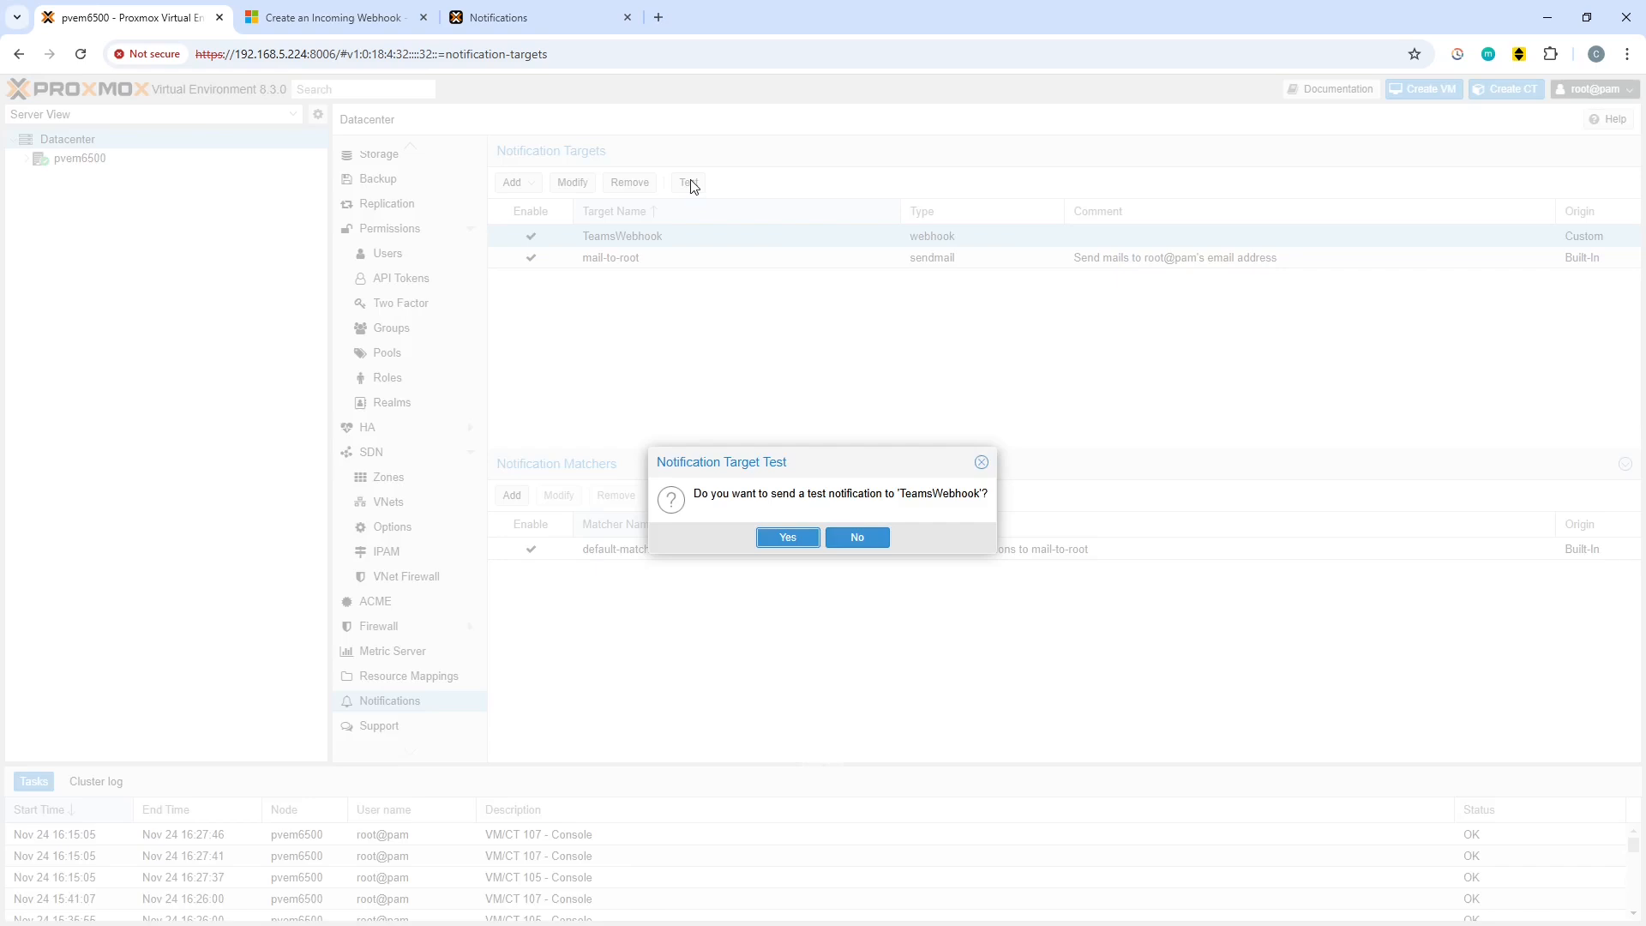
pyautogui.click(795, 538)
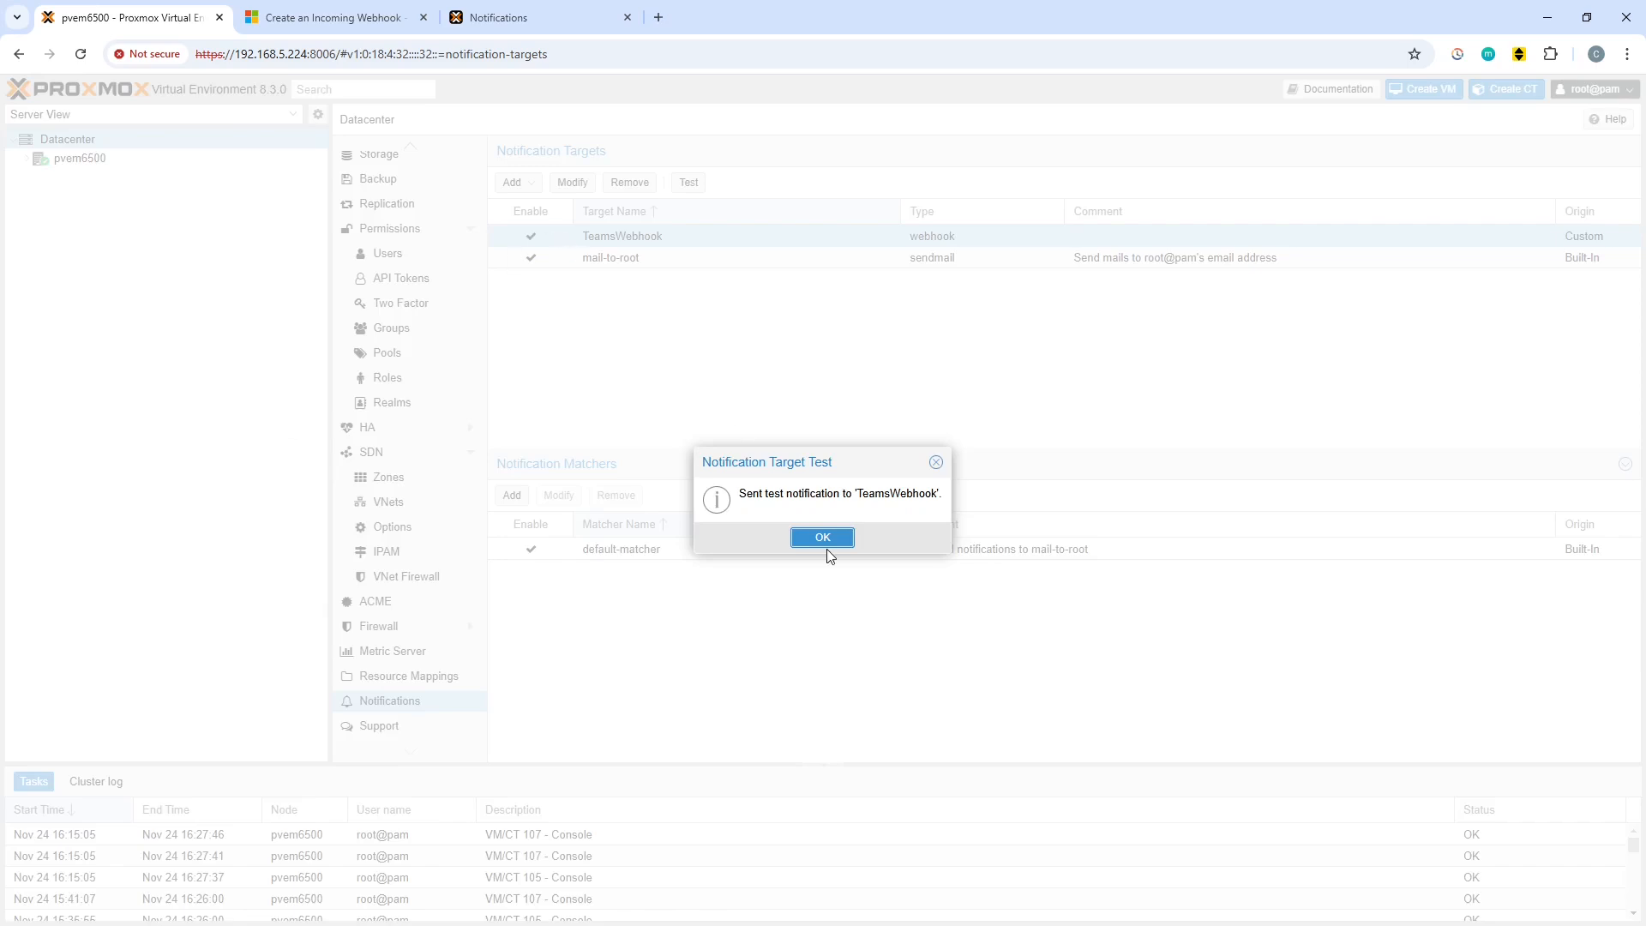
pyautogui.click(823, 538)
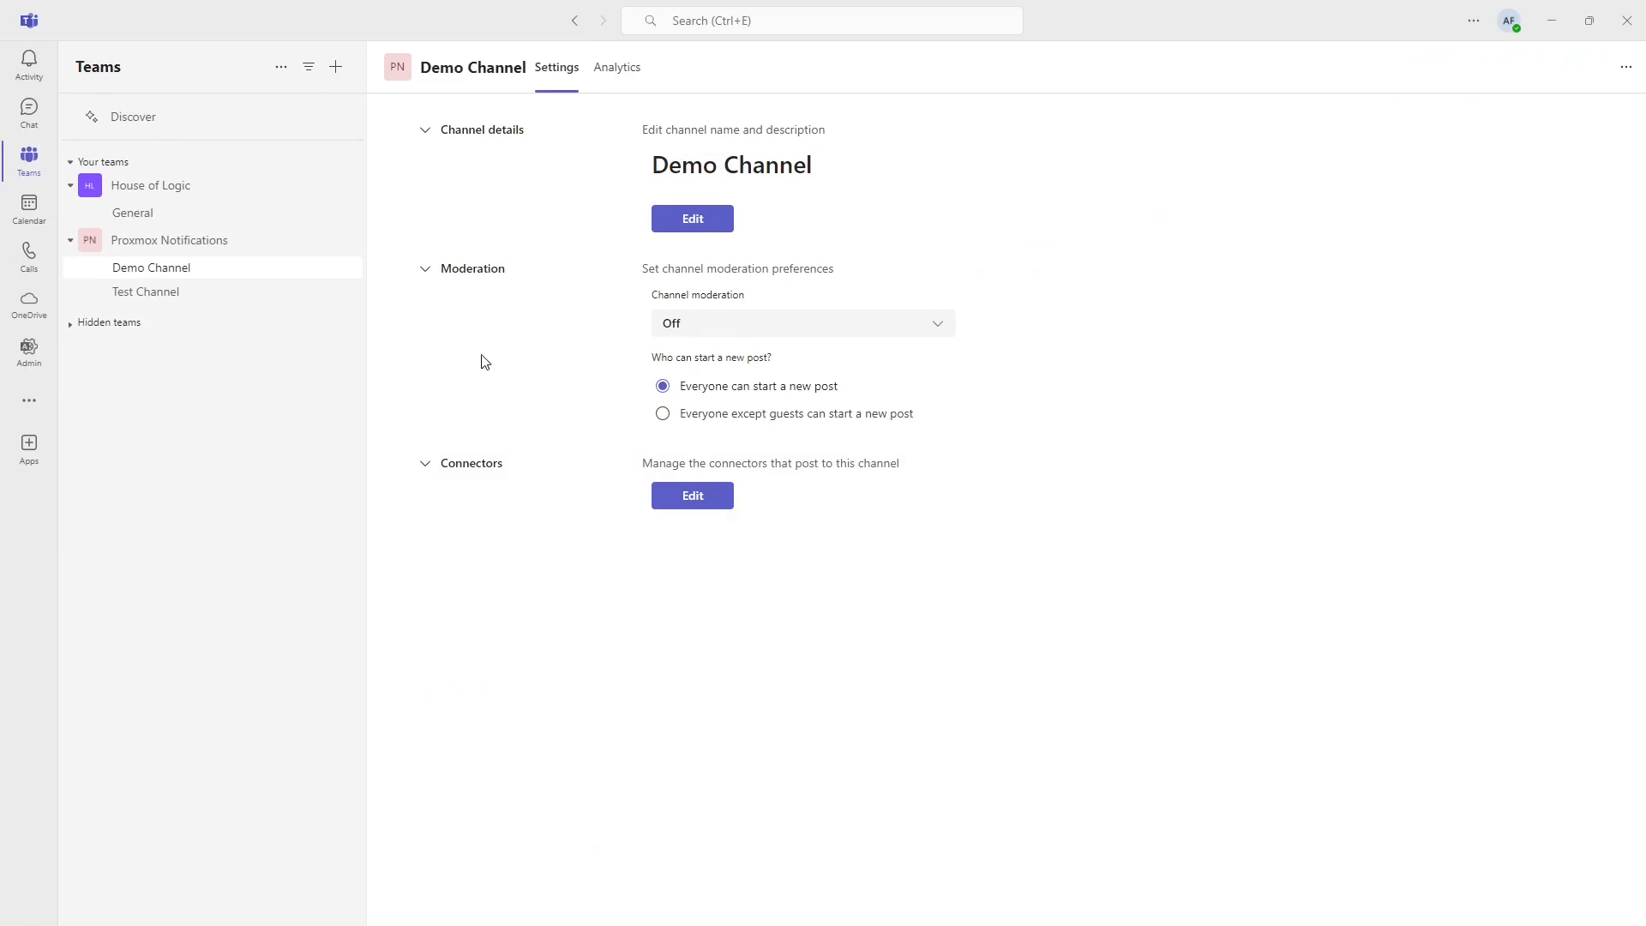
# Step: Switch to Microsoft Teams and check the Demo Channel posts for the test notification
pyautogui.click(160, 275)
pyautogui.moveTo(992, 221)
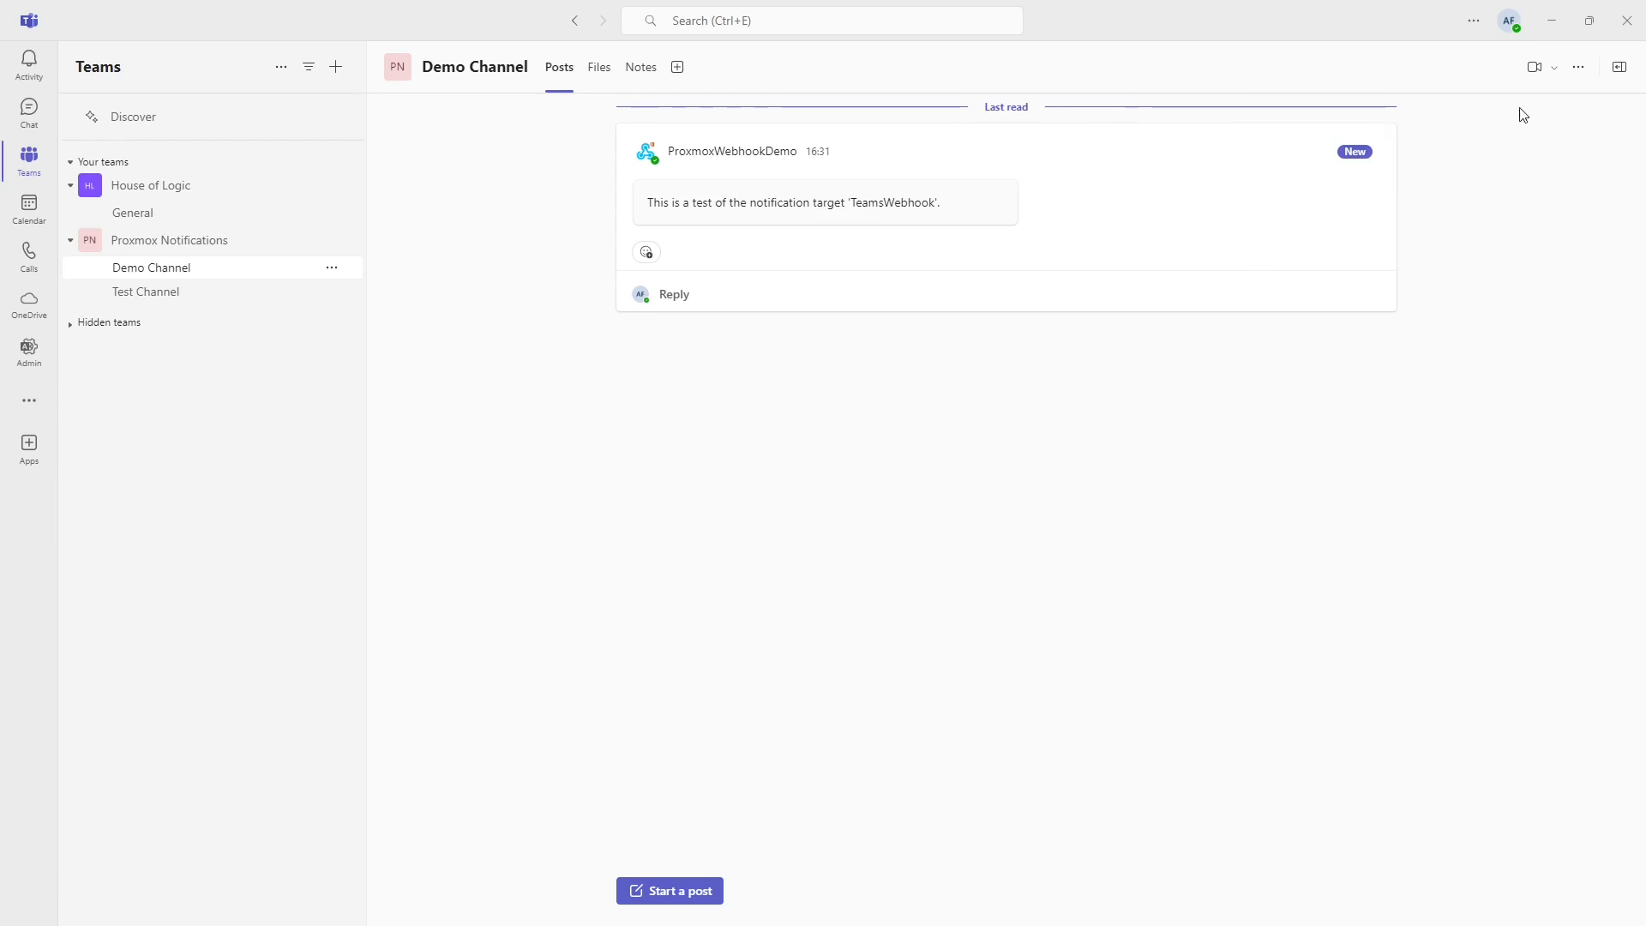
pyautogui.click(1556, 24)
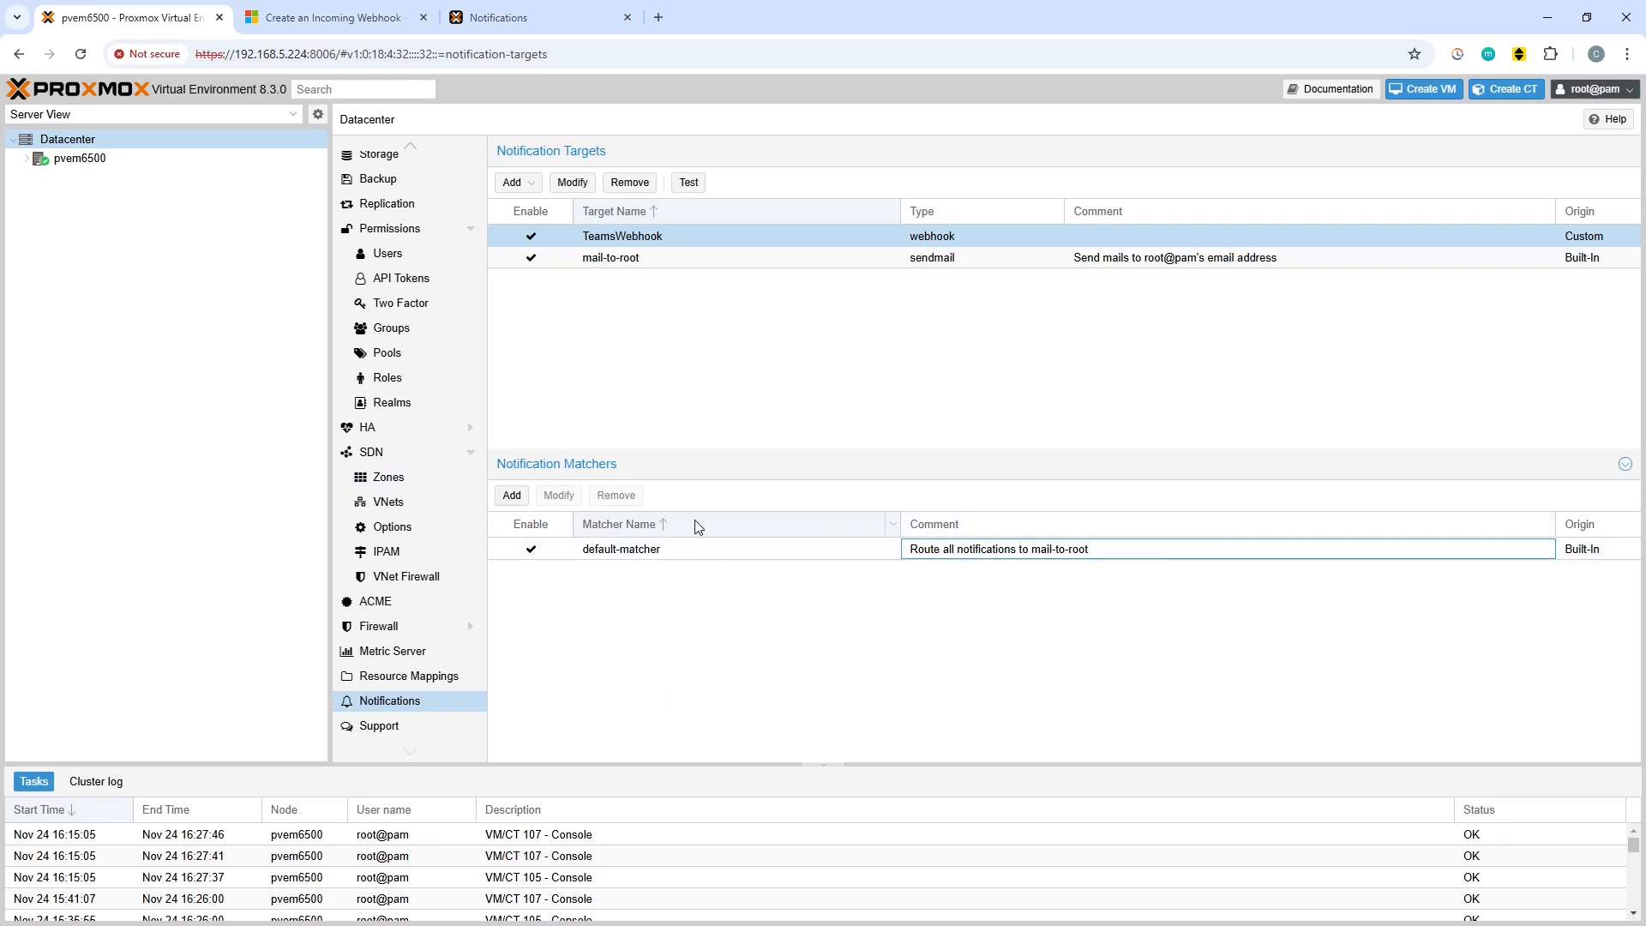
# Step: Edit the default-matcher in Proxmox so that it also notifies the TeamsWebhook target
pyautogui.click(763, 555)
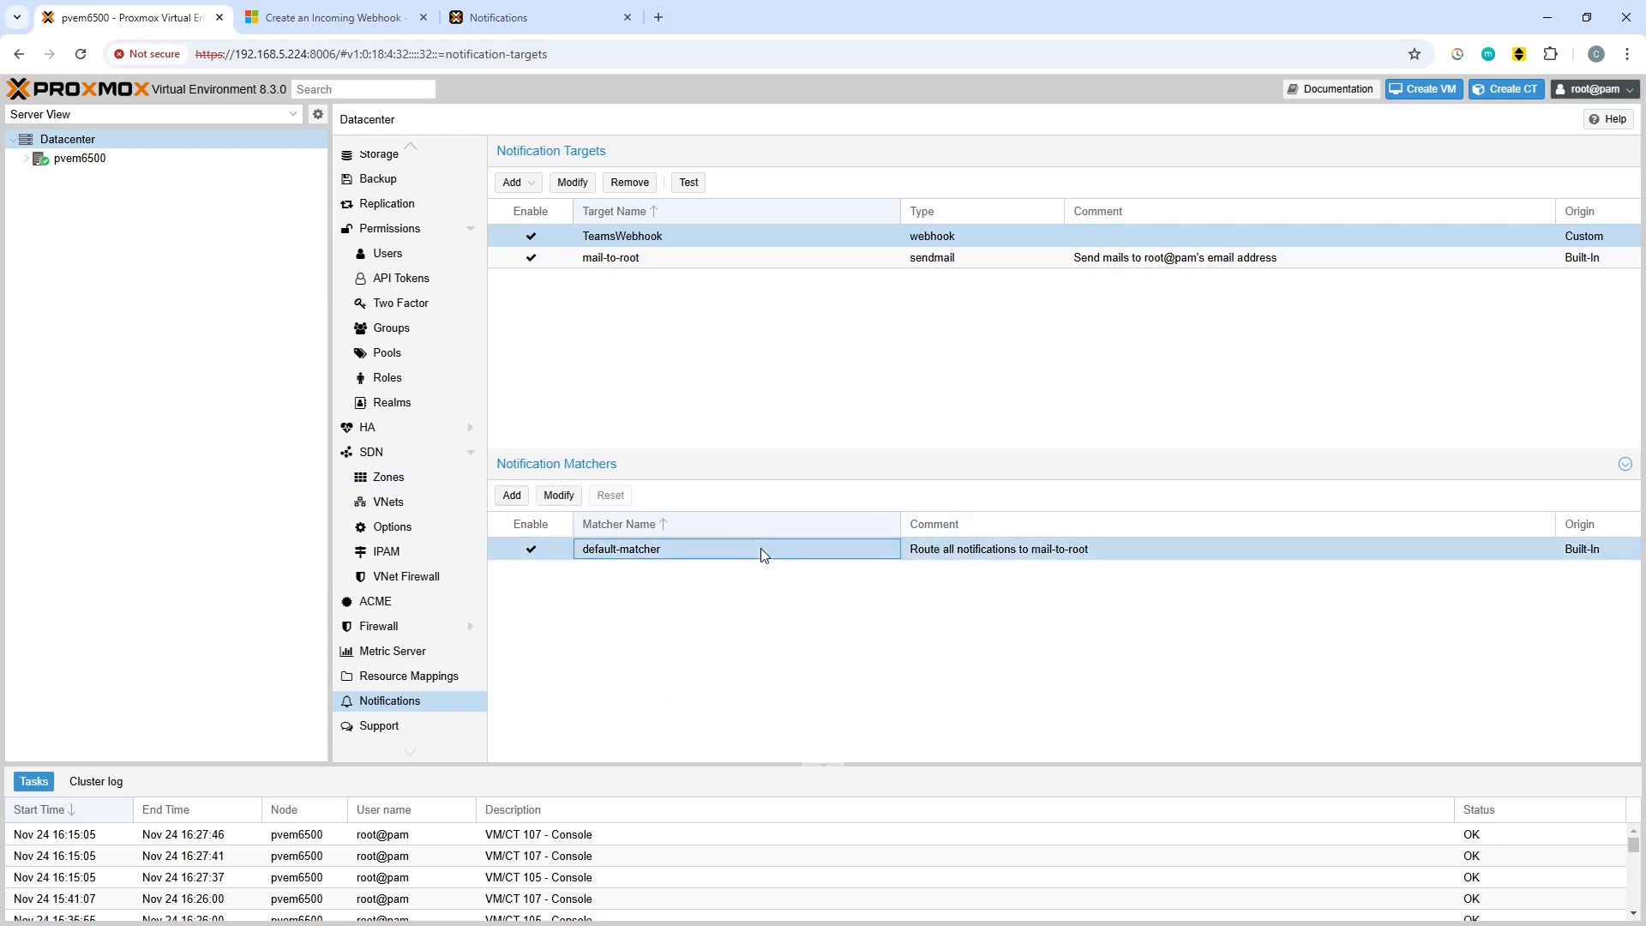
pyautogui.click(559, 498)
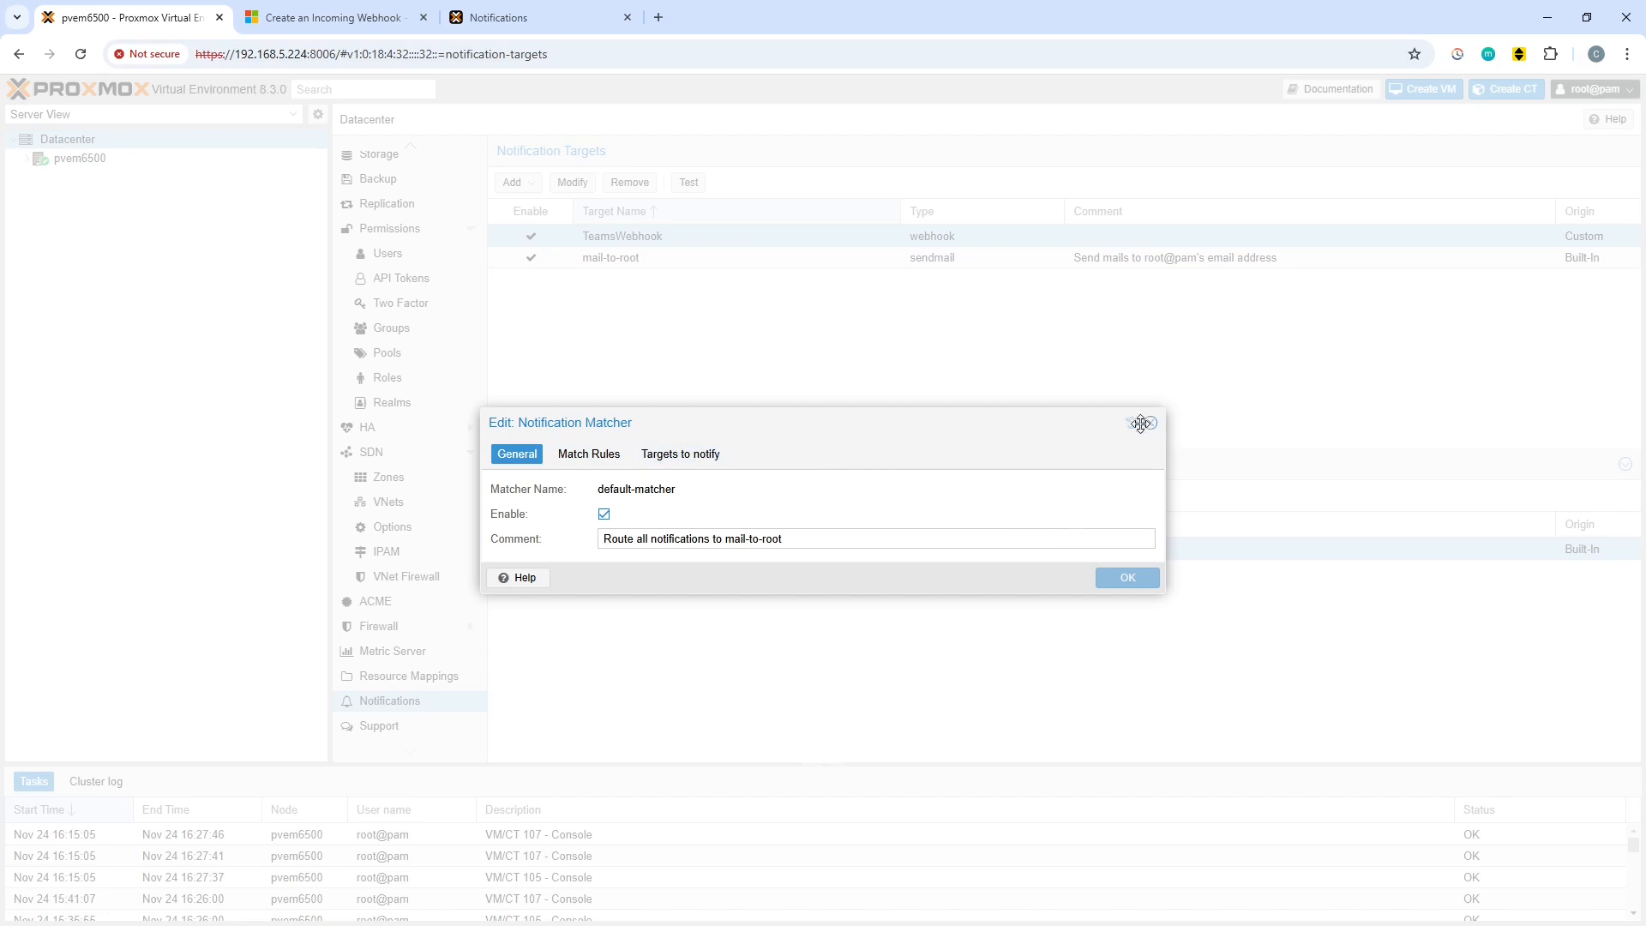
pyautogui.click(612, 459)
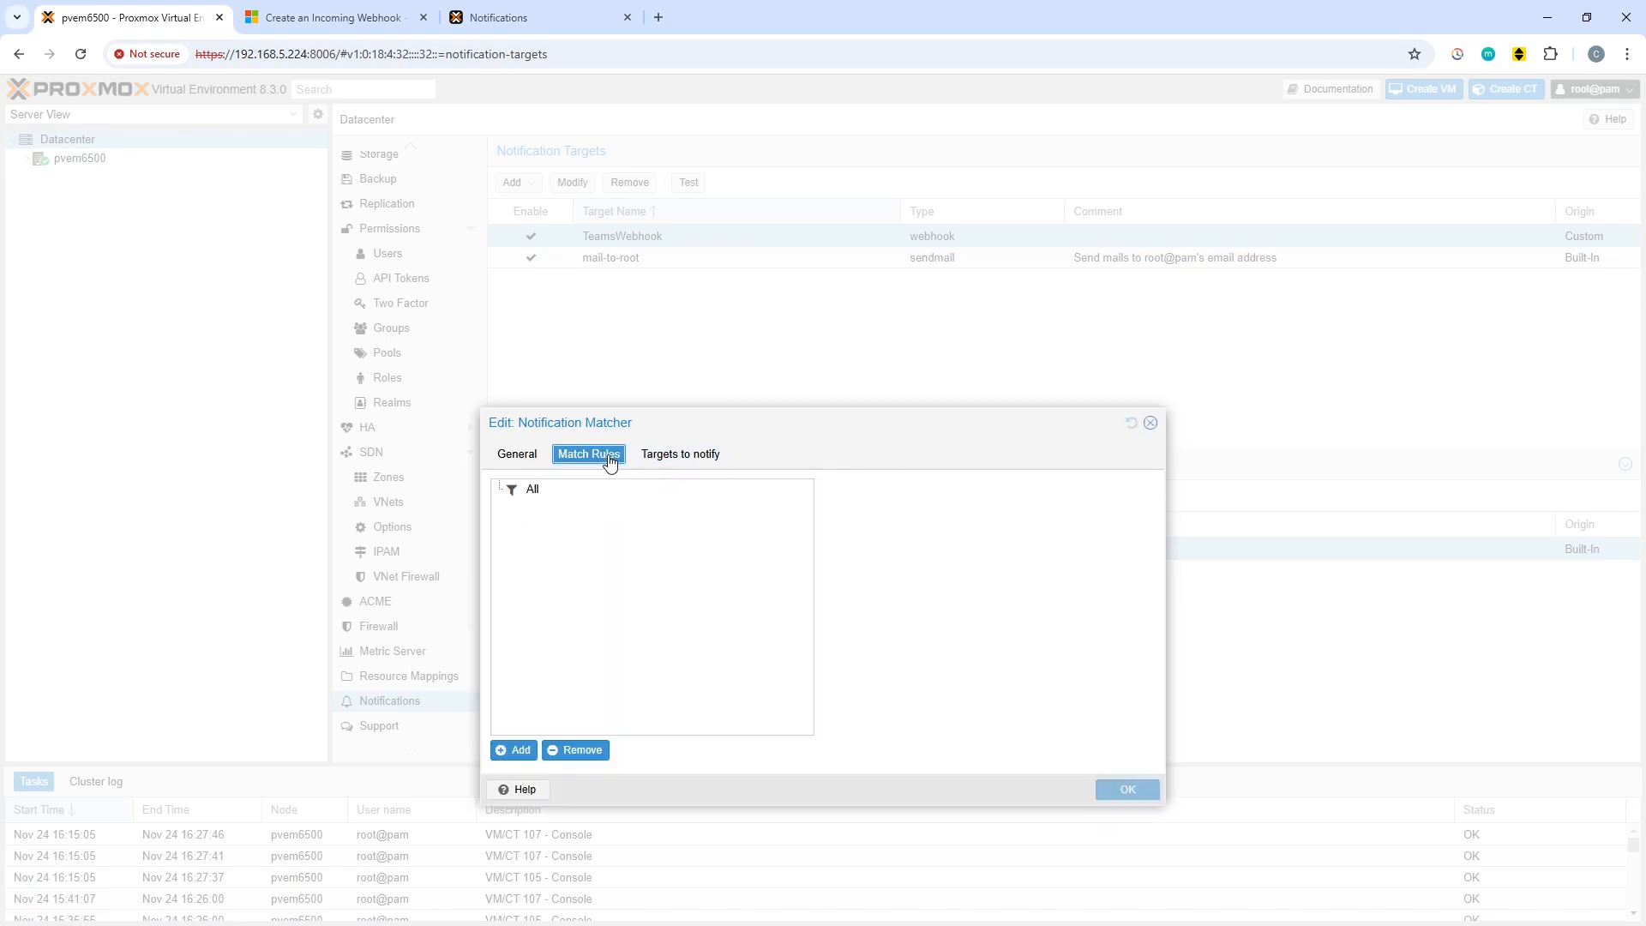
pyautogui.click(680, 455)
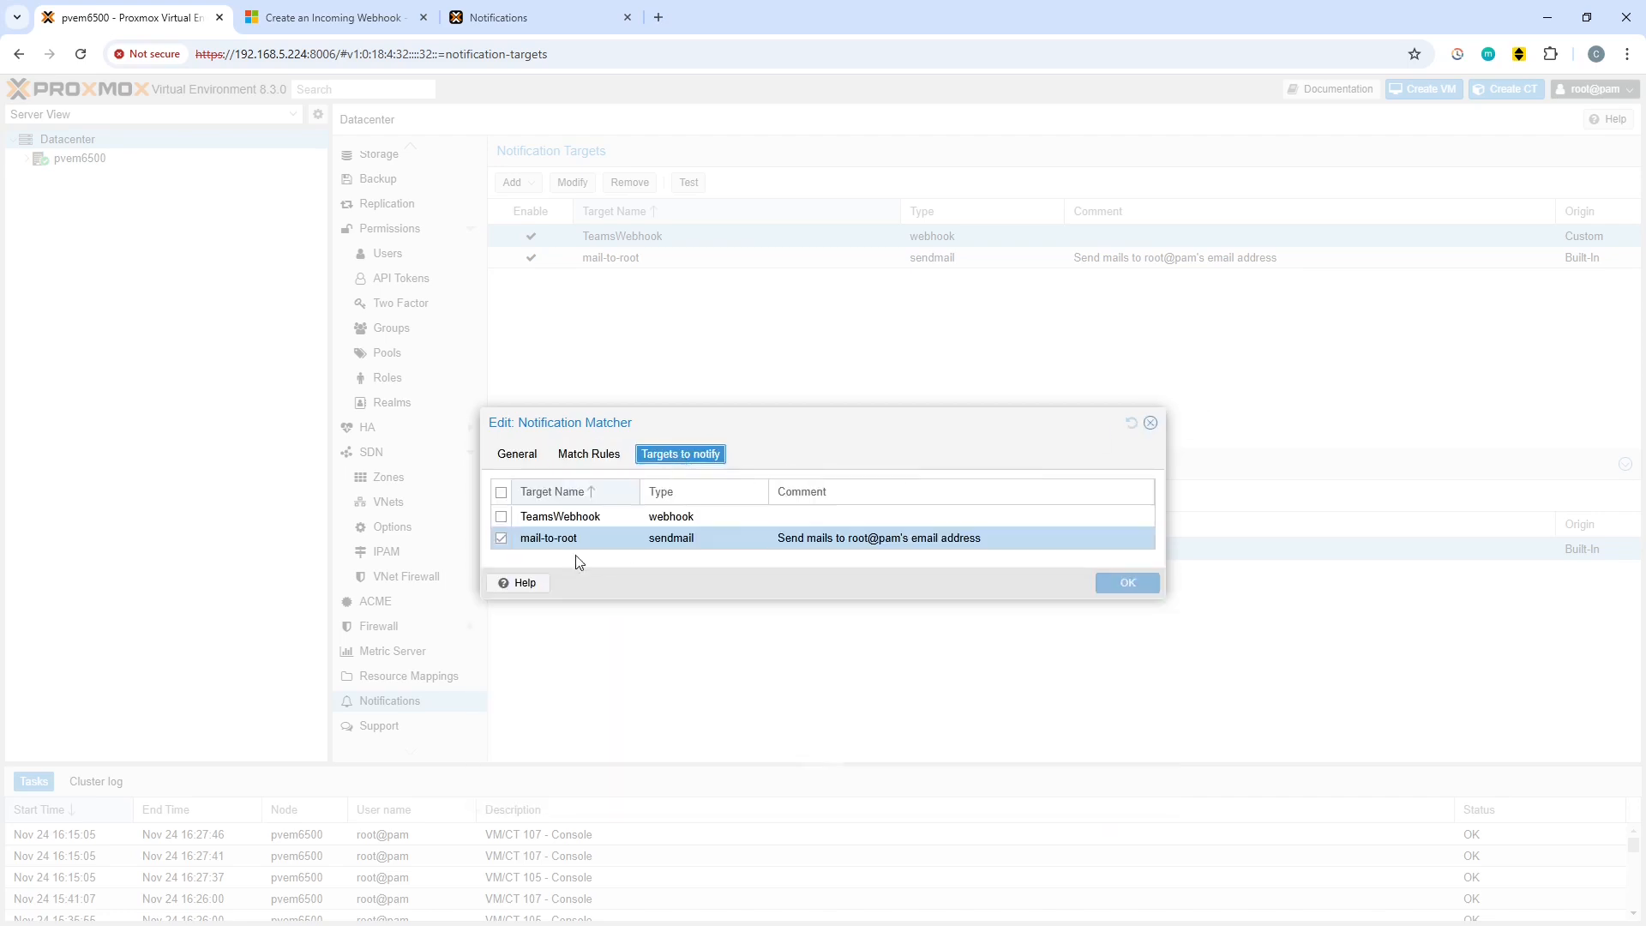
pyautogui.click(502, 516)
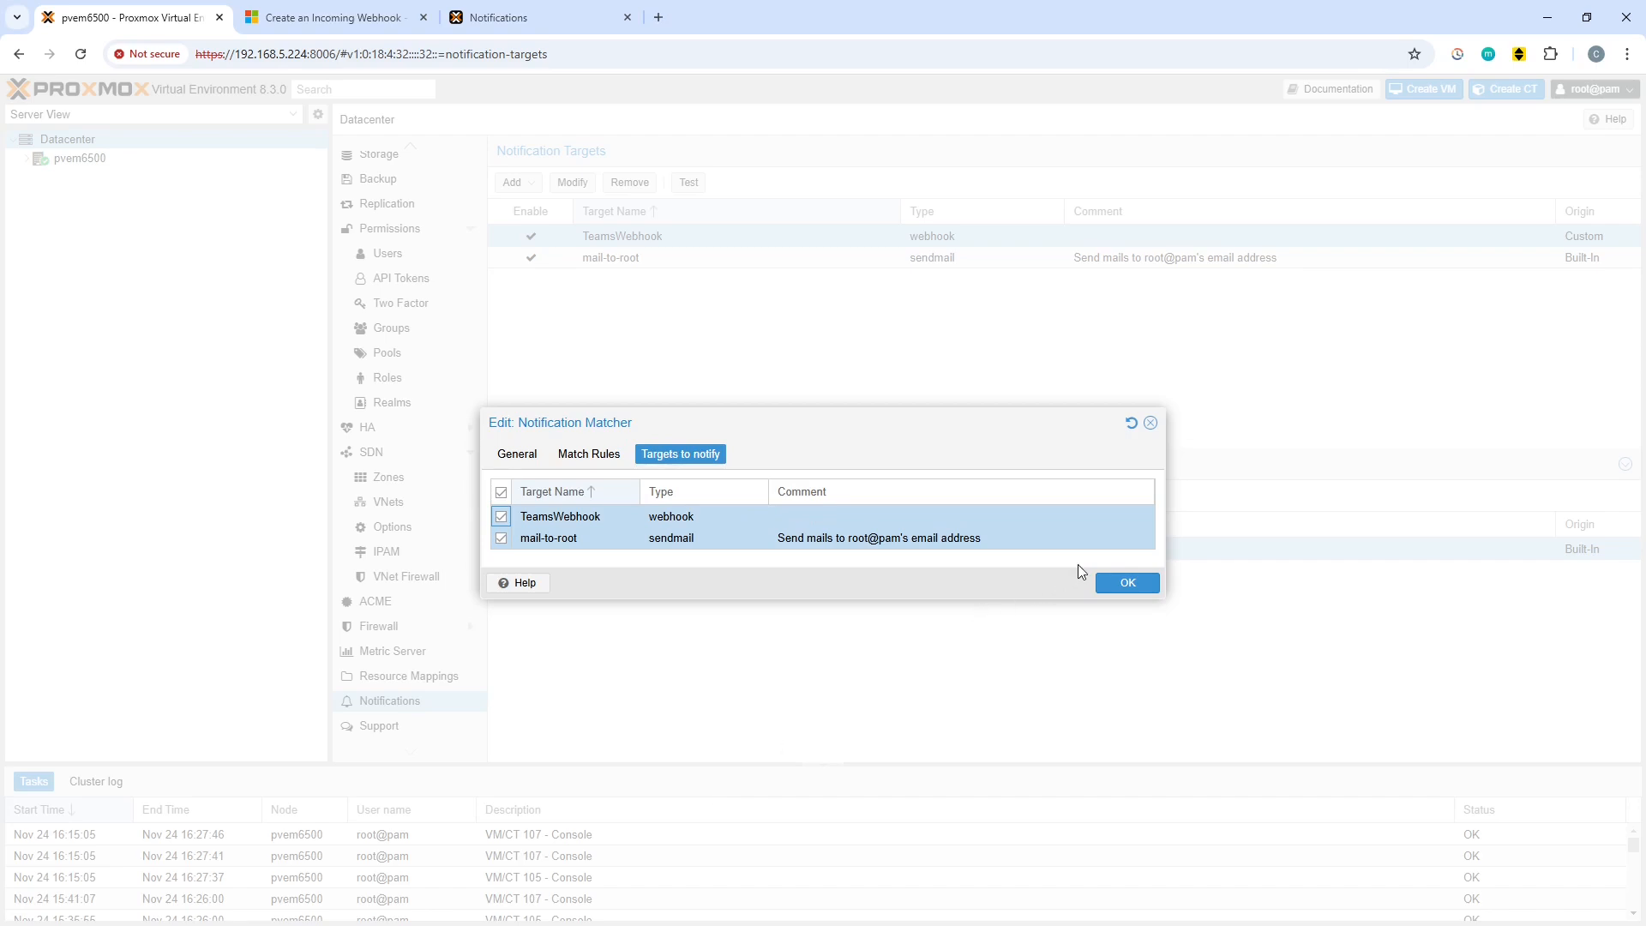
pyautogui.click(1127, 585)
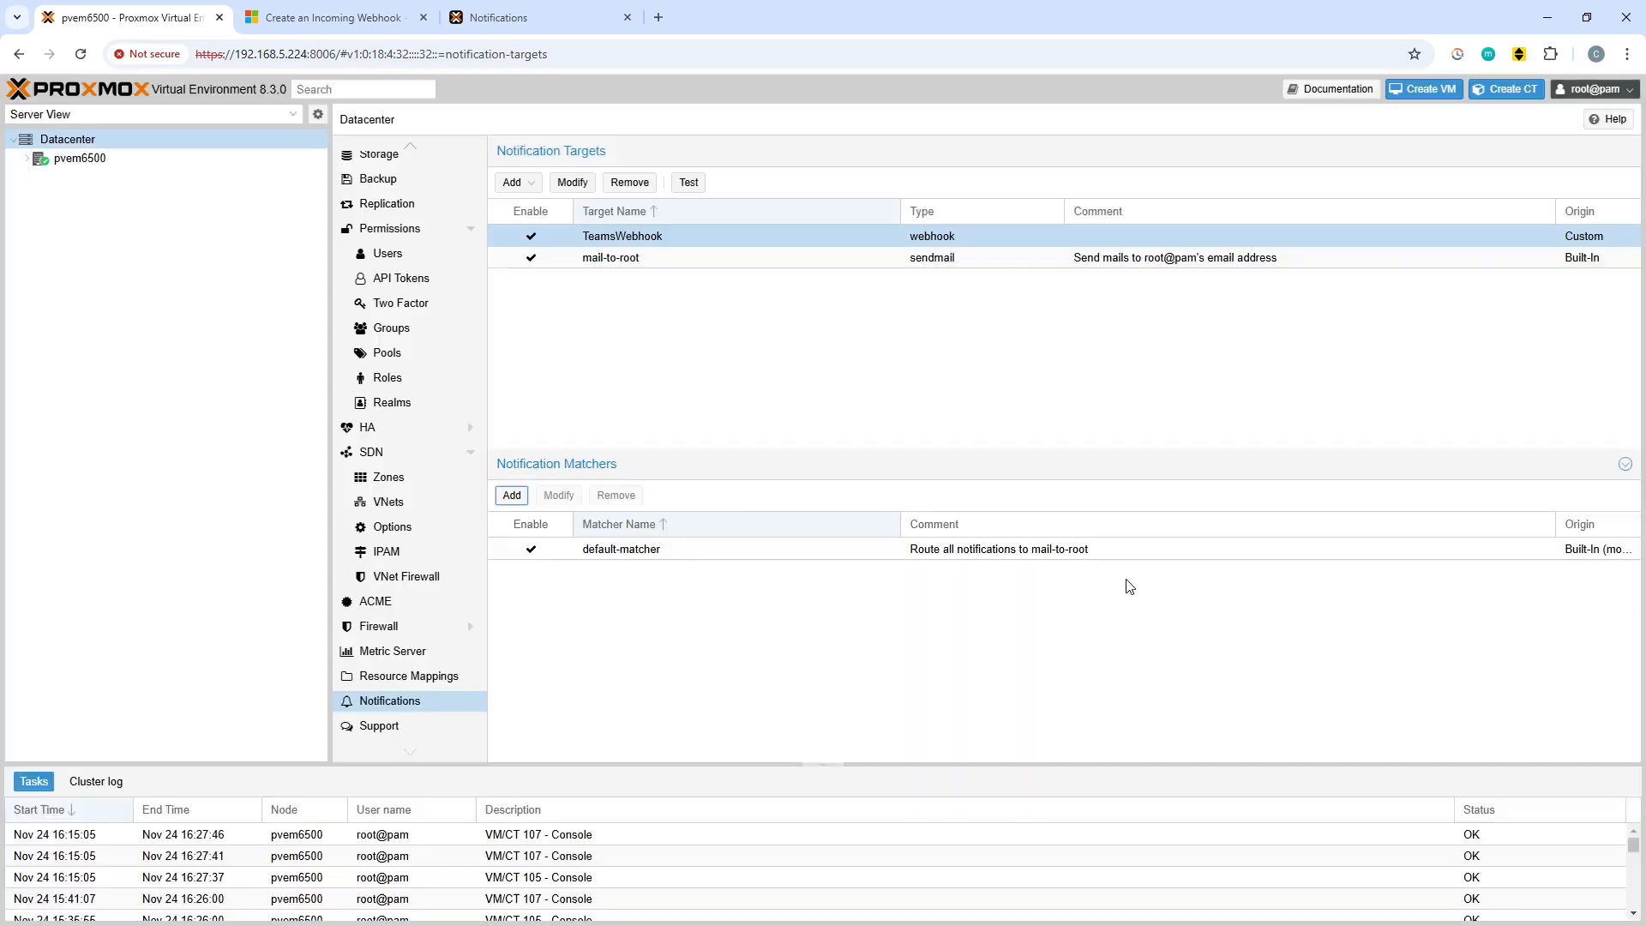
# Step: Start a new notification matcher named Matcher2 with an exact match rule for the notification type replication
pyautogui.click(512, 496)
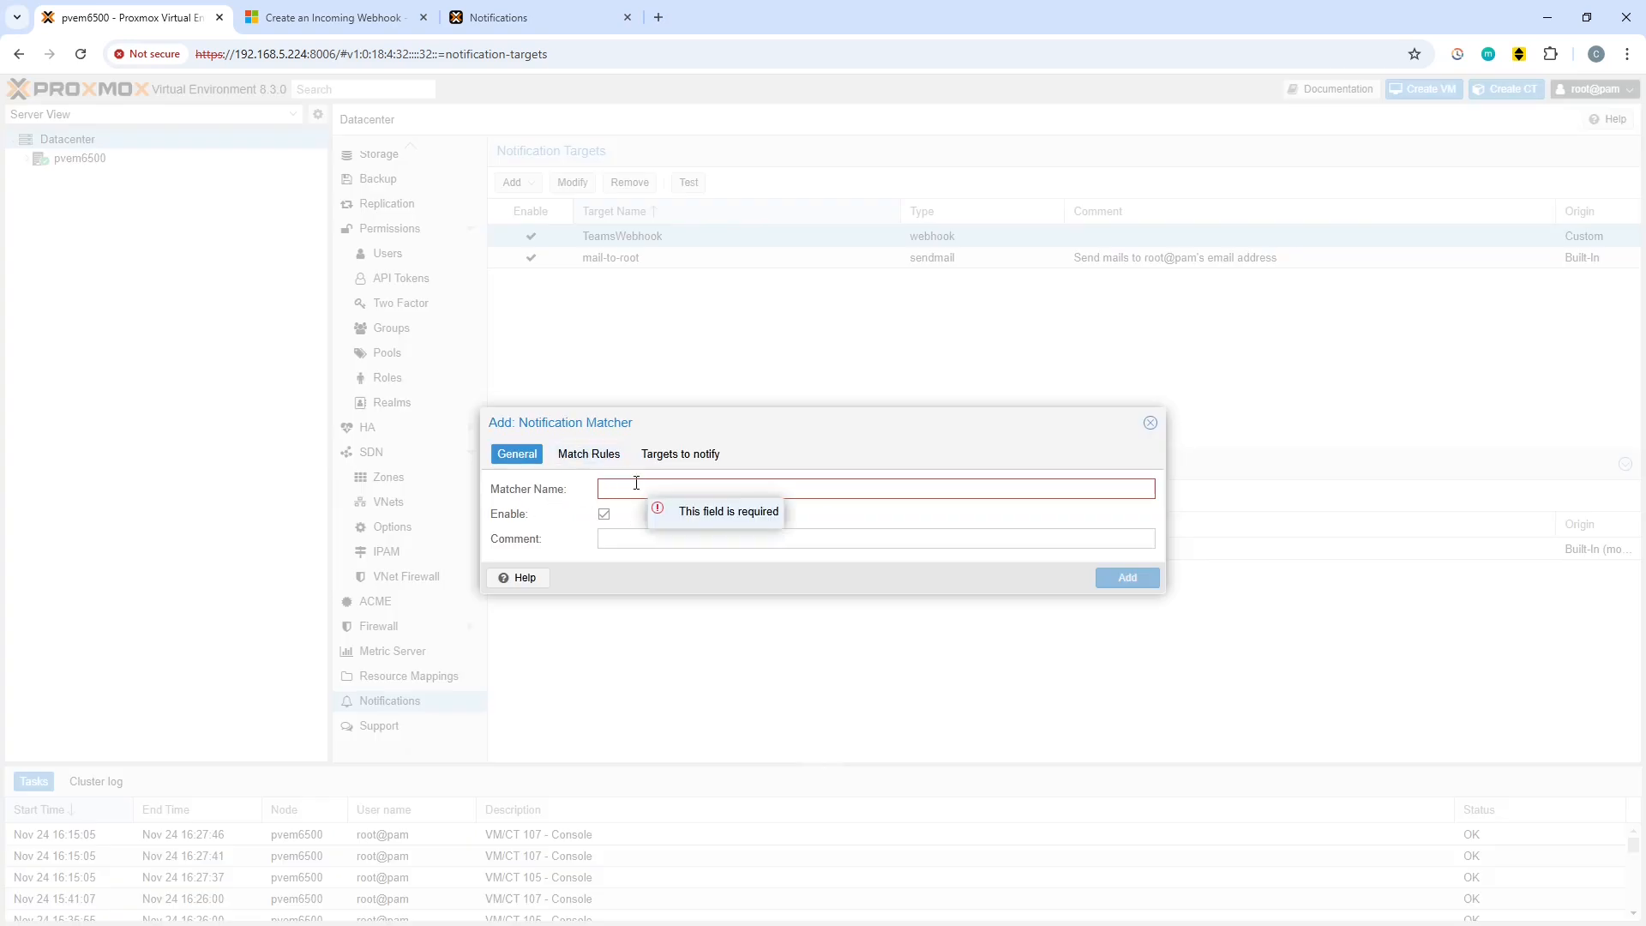
pyautogui.write('Matcher2')
pyautogui.click(579, 456)
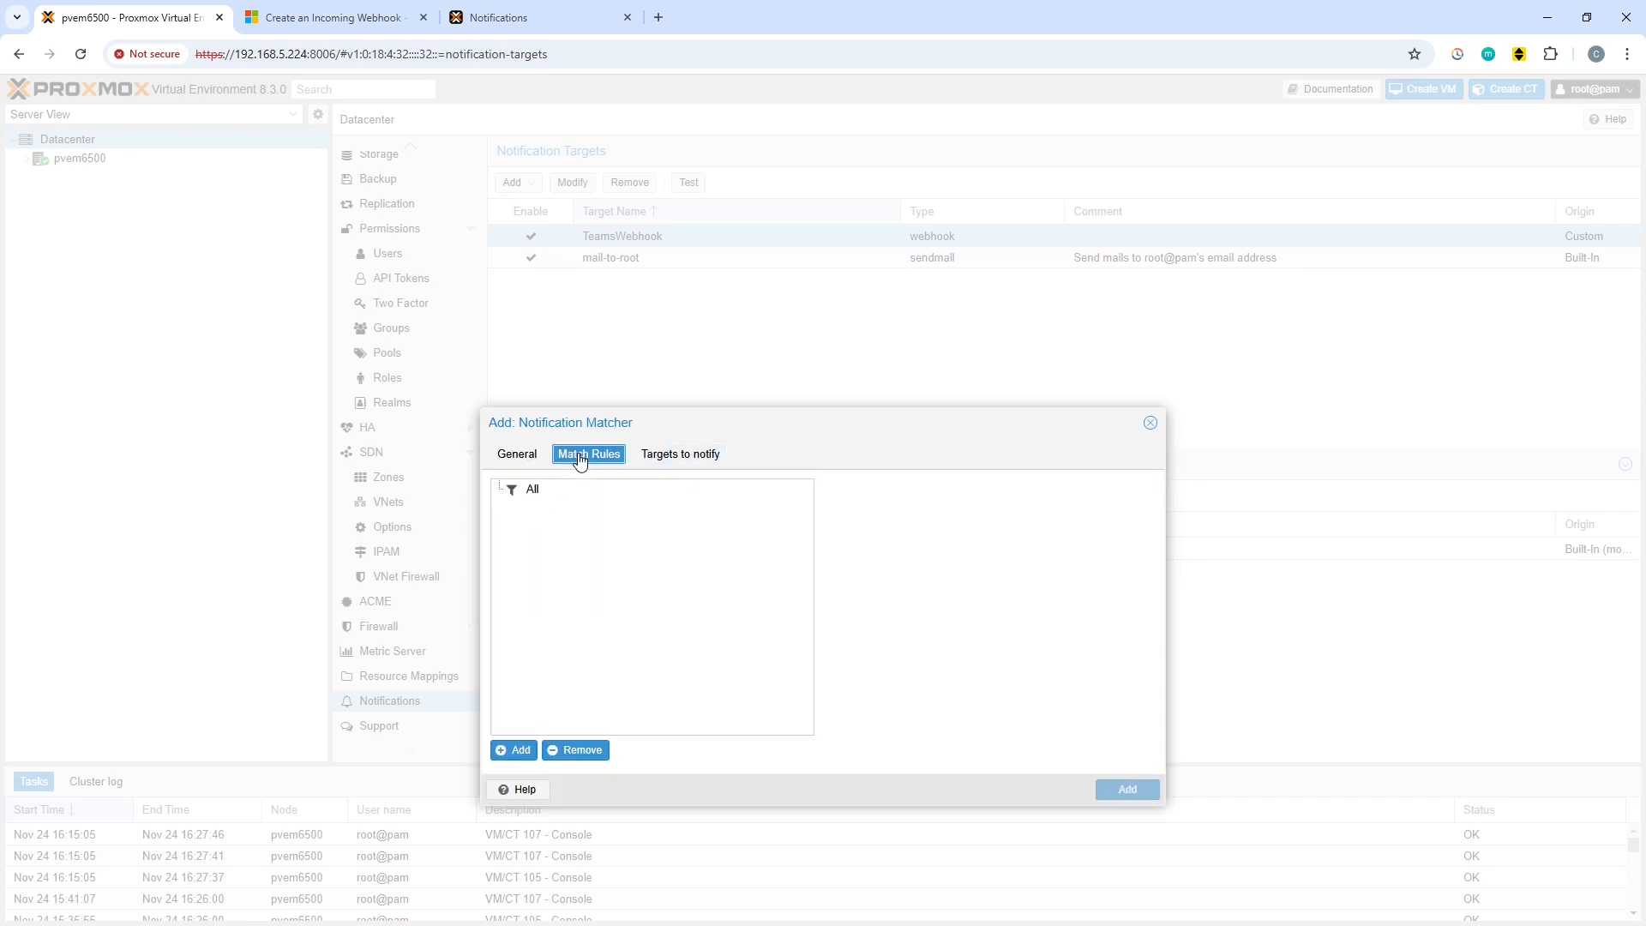
pyautogui.click(509, 754)
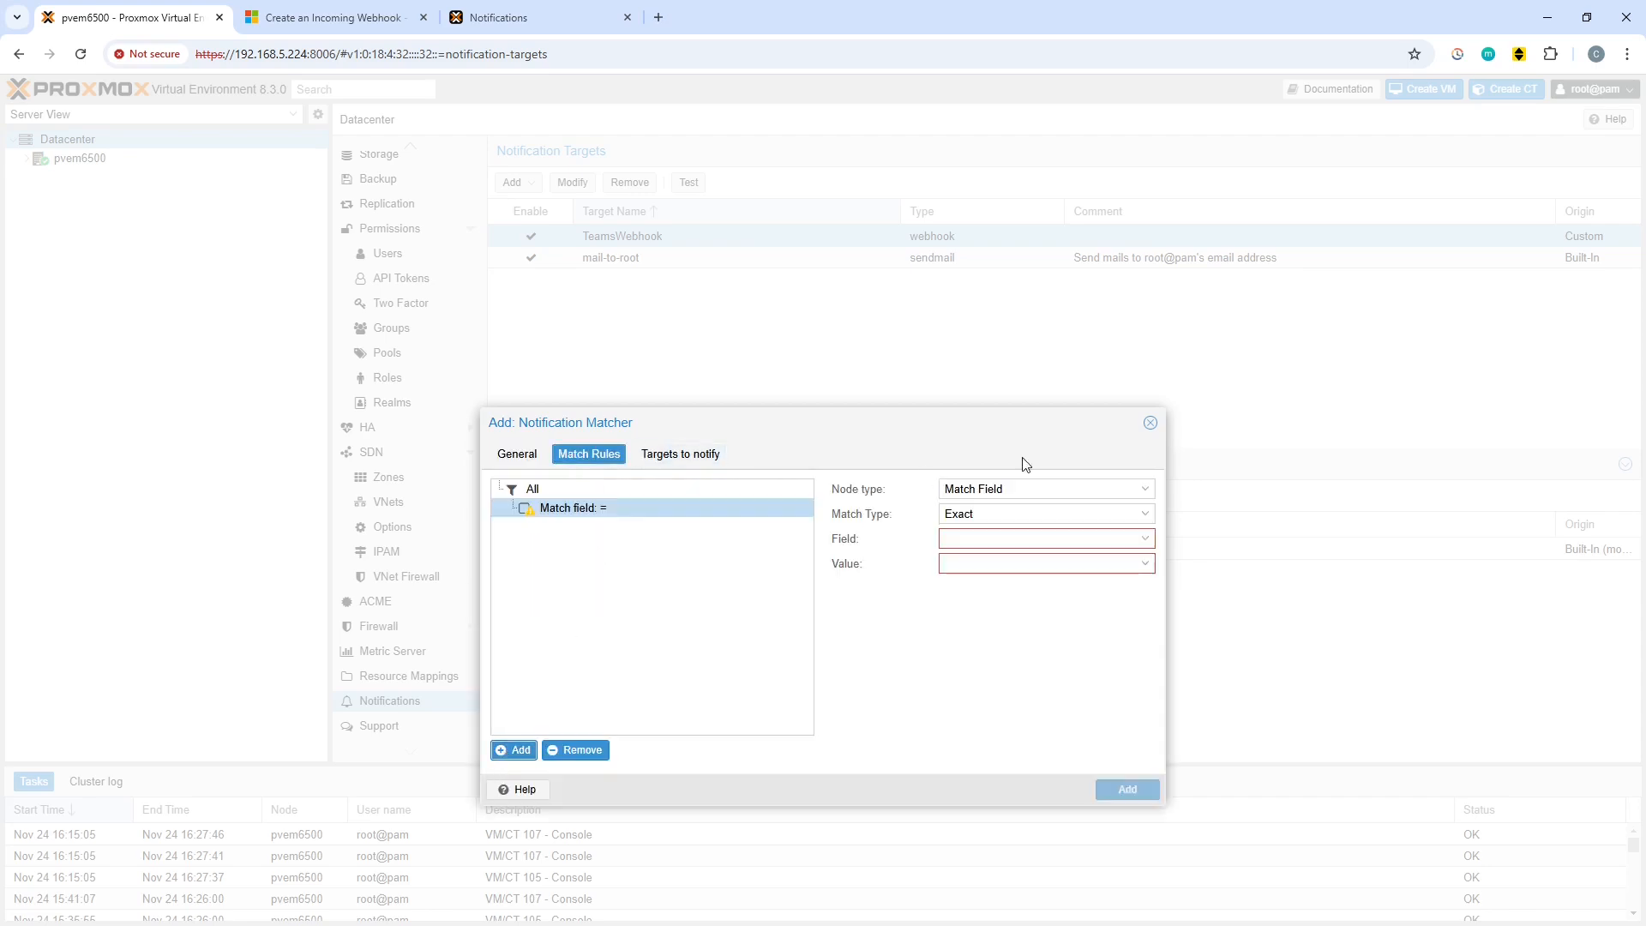
pyautogui.click(1147, 538)
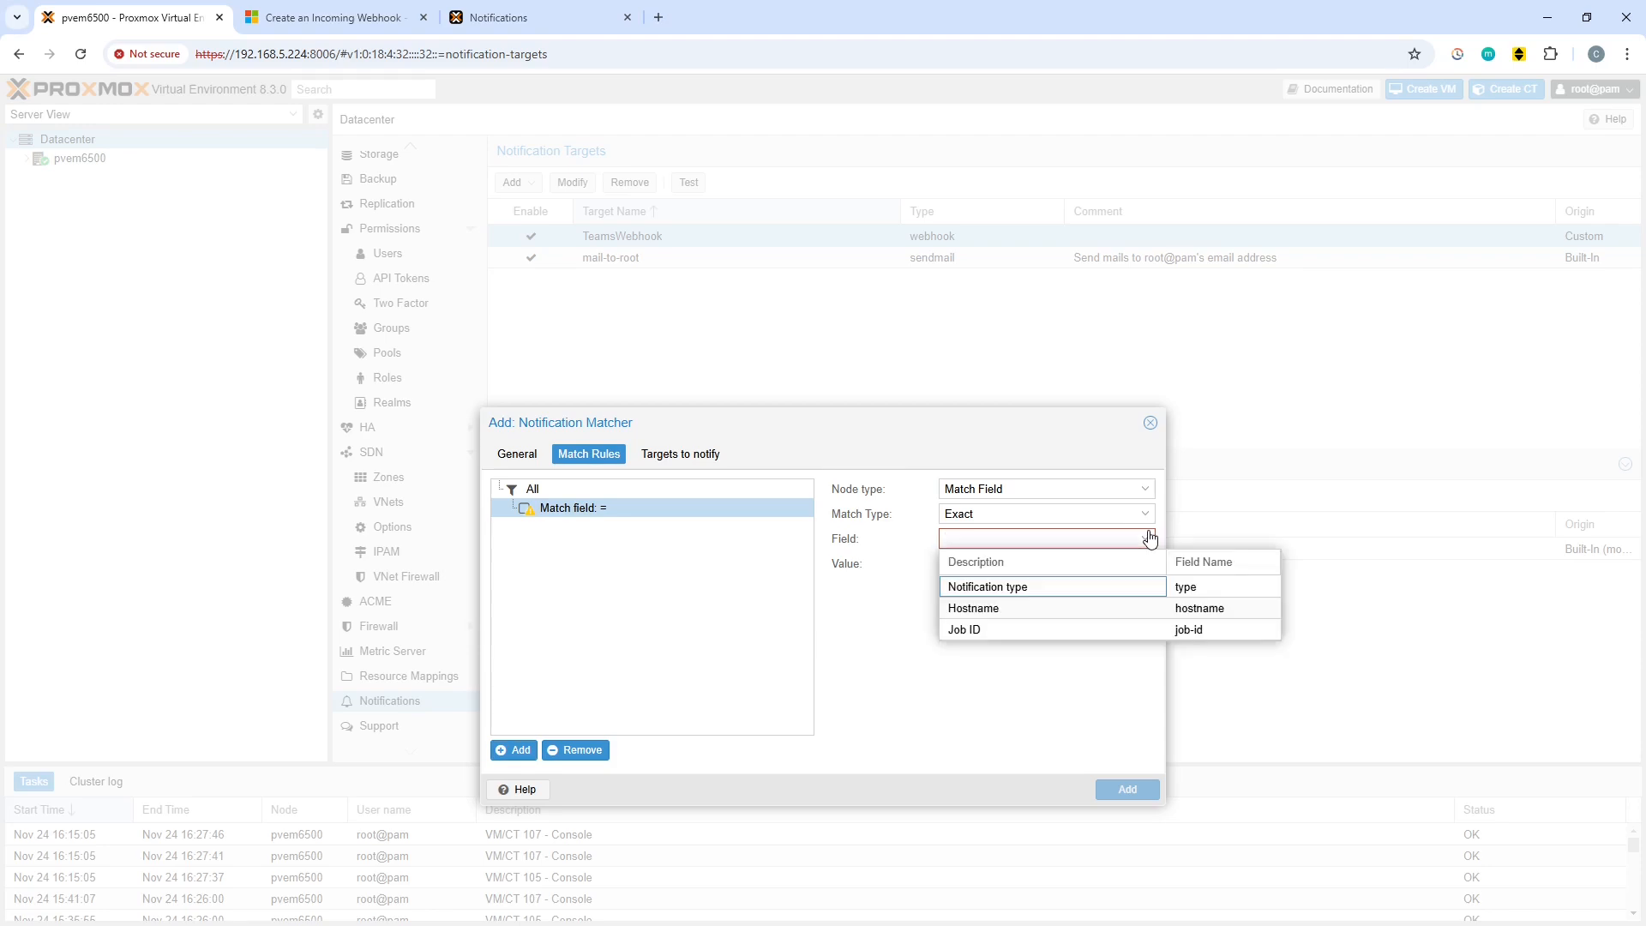
pyautogui.click(1072, 587)
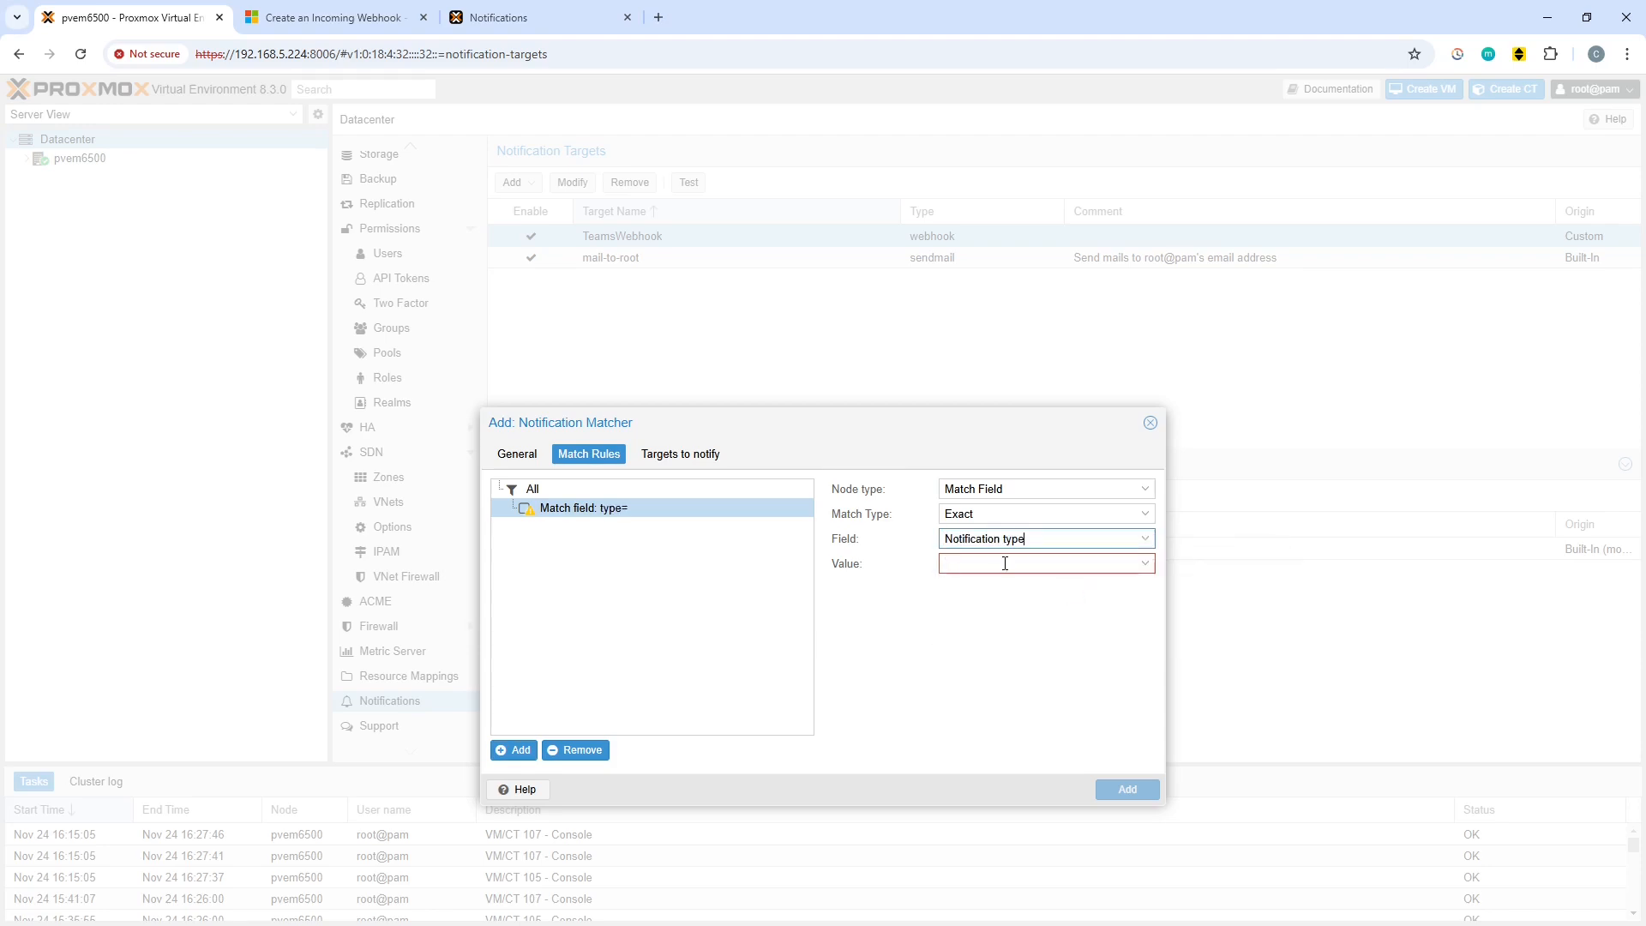
pyautogui.click(1147, 563)
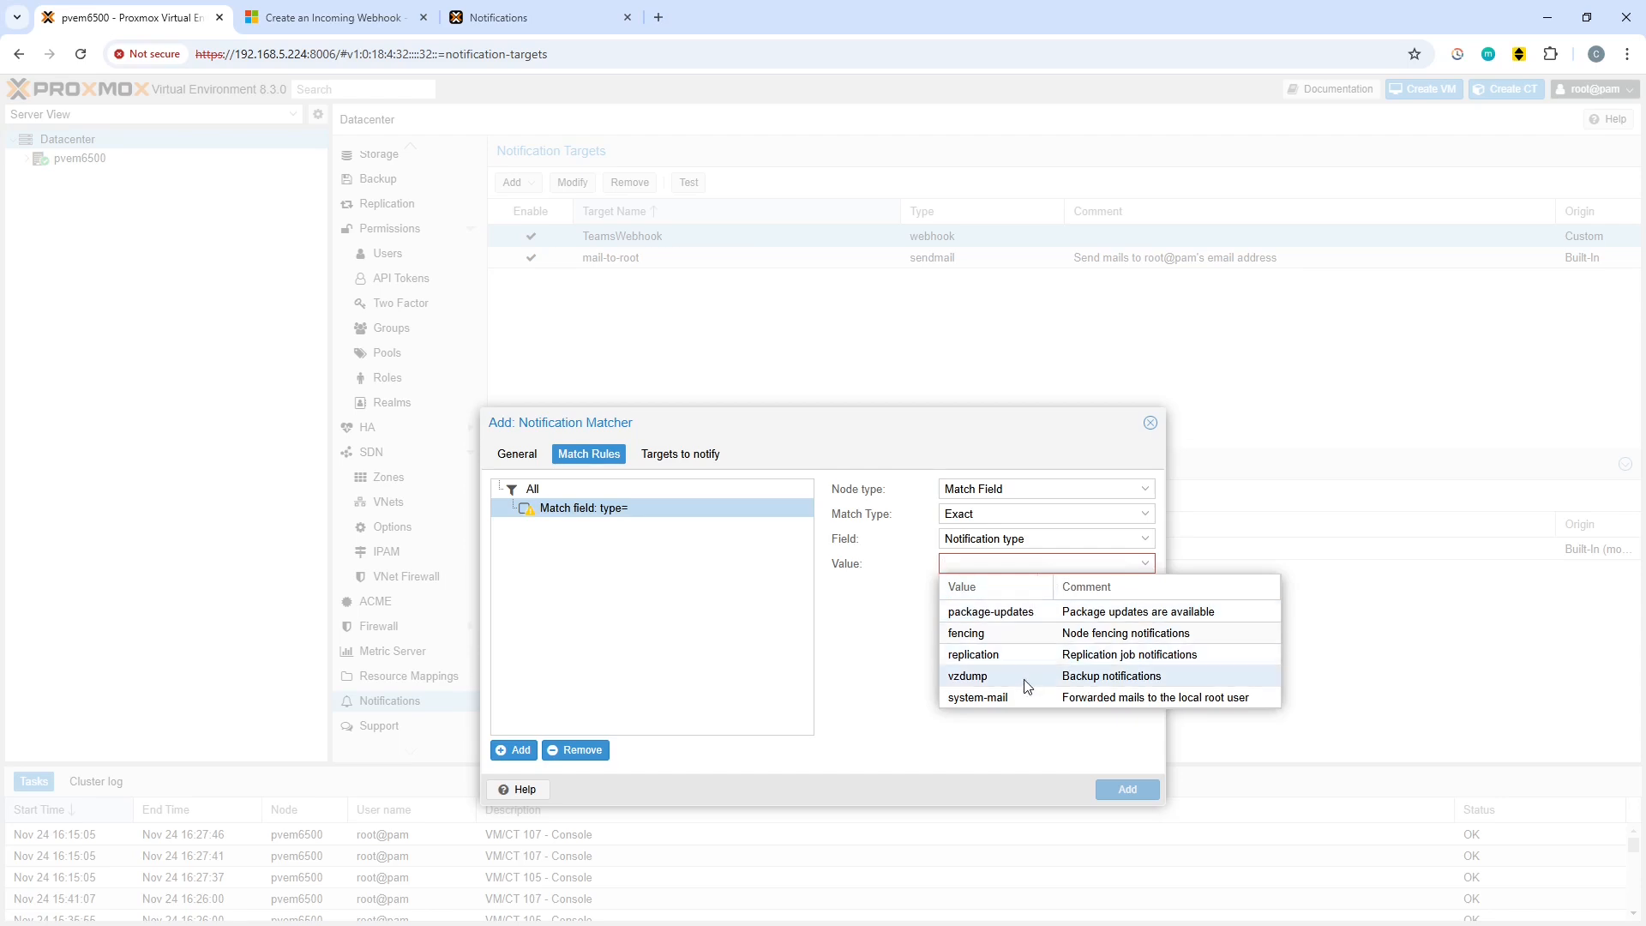
pyautogui.click(1031, 655)
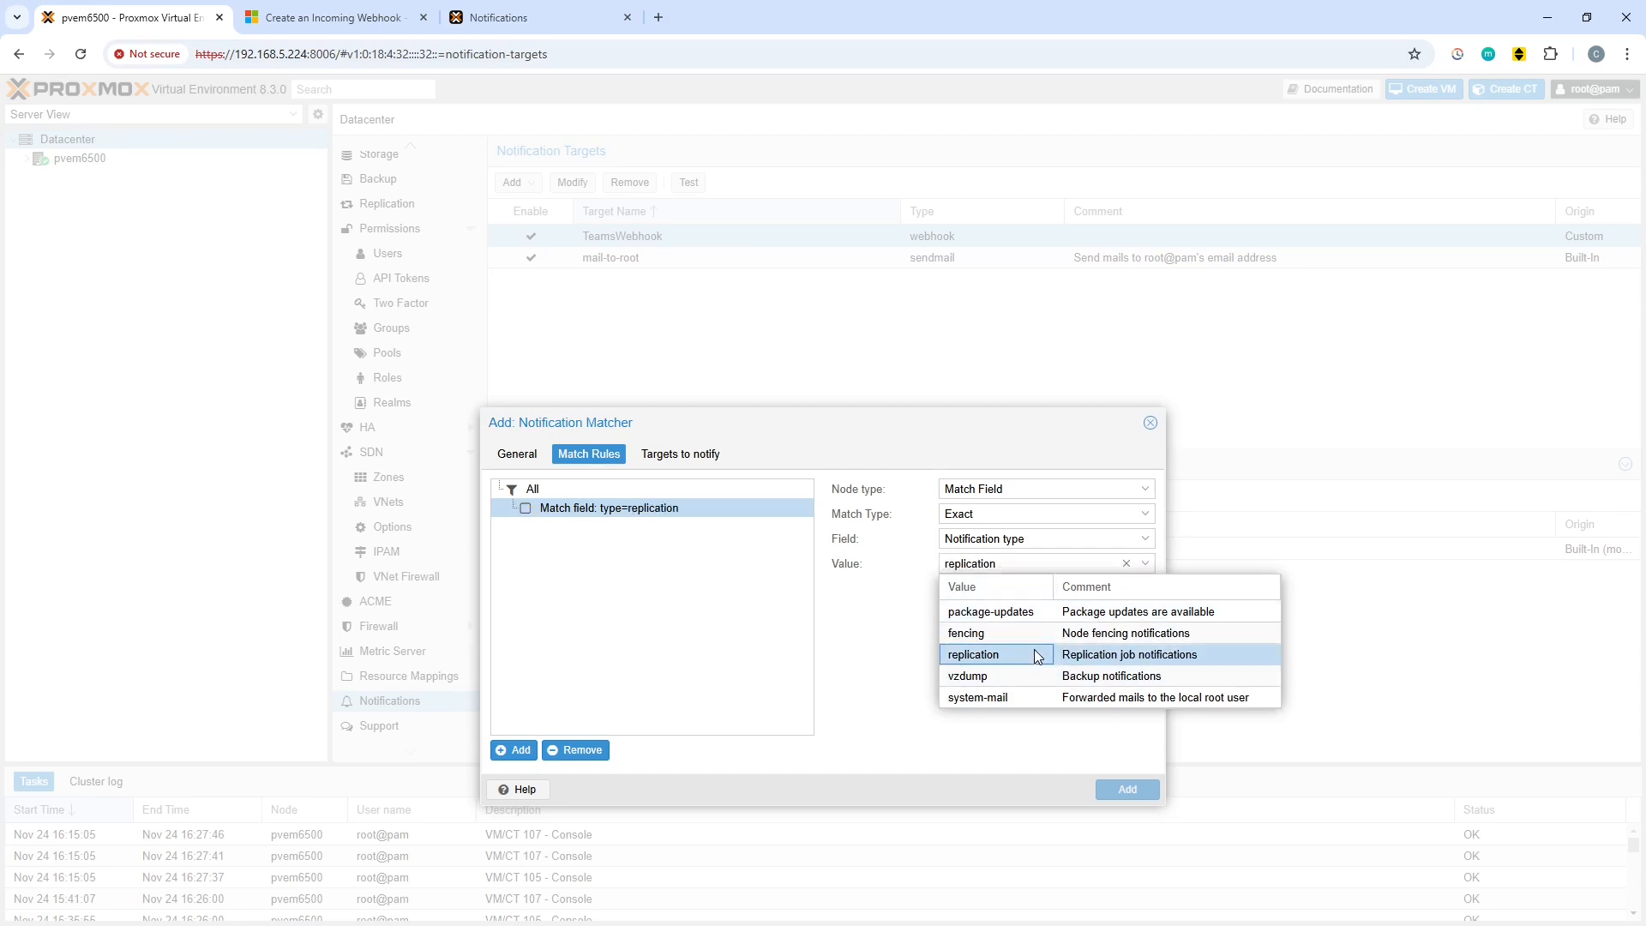
pyautogui.click(990, 757)
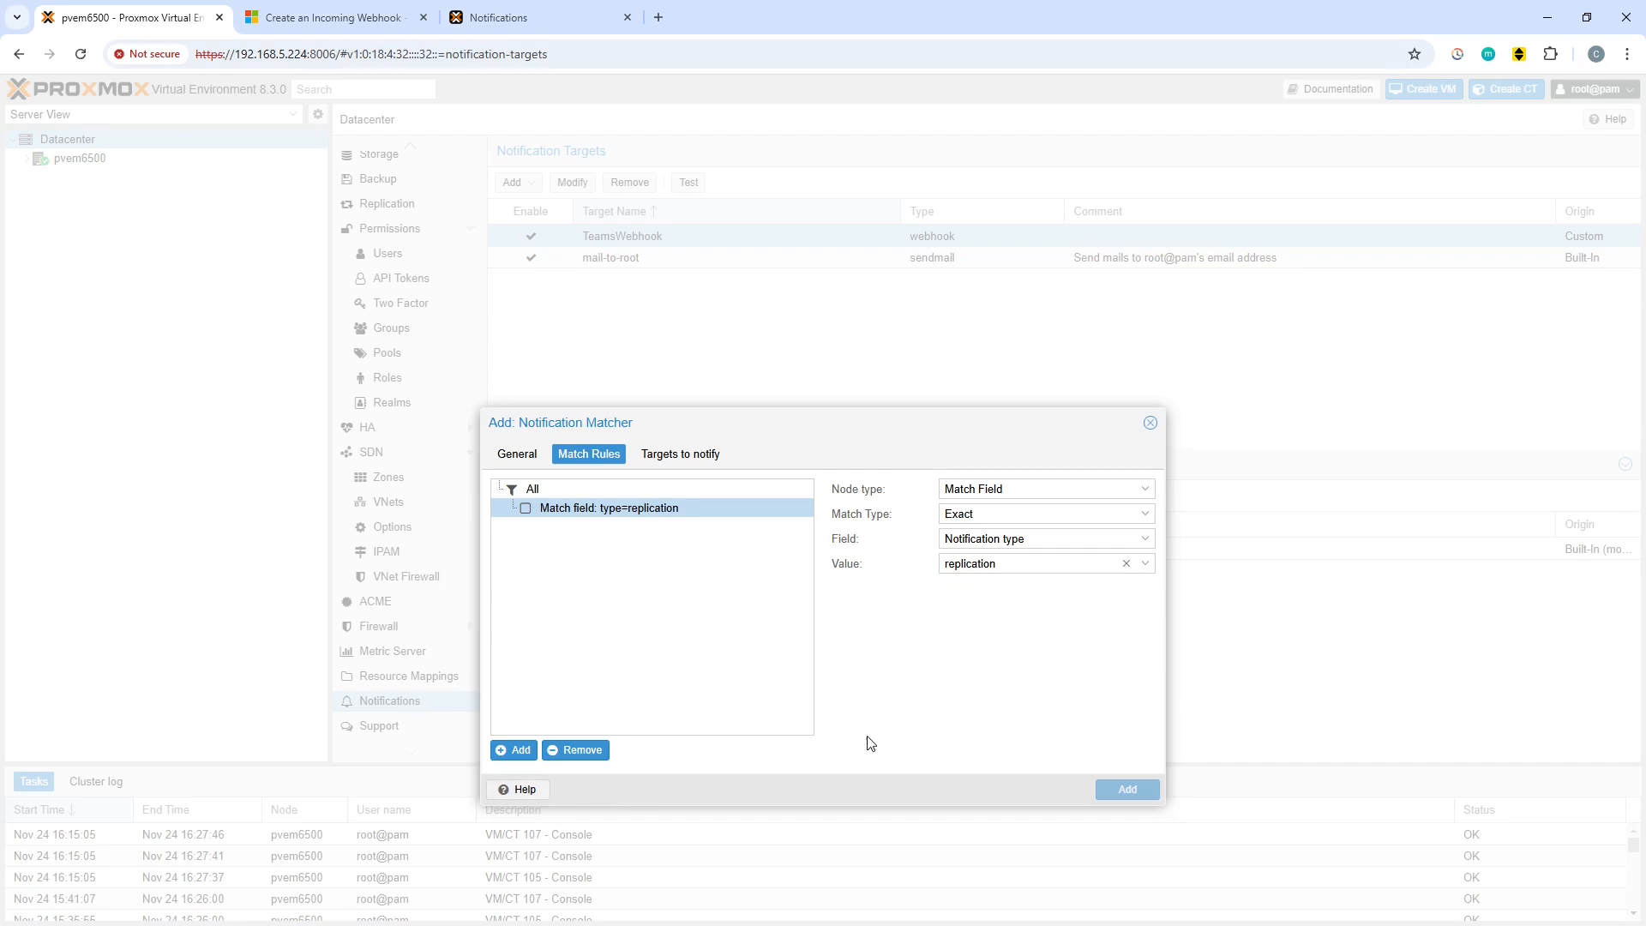
# Step: Set TeamsWebhook as the target to notify for Matcher2 and add the matcher
pyautogui.click(703, 455)
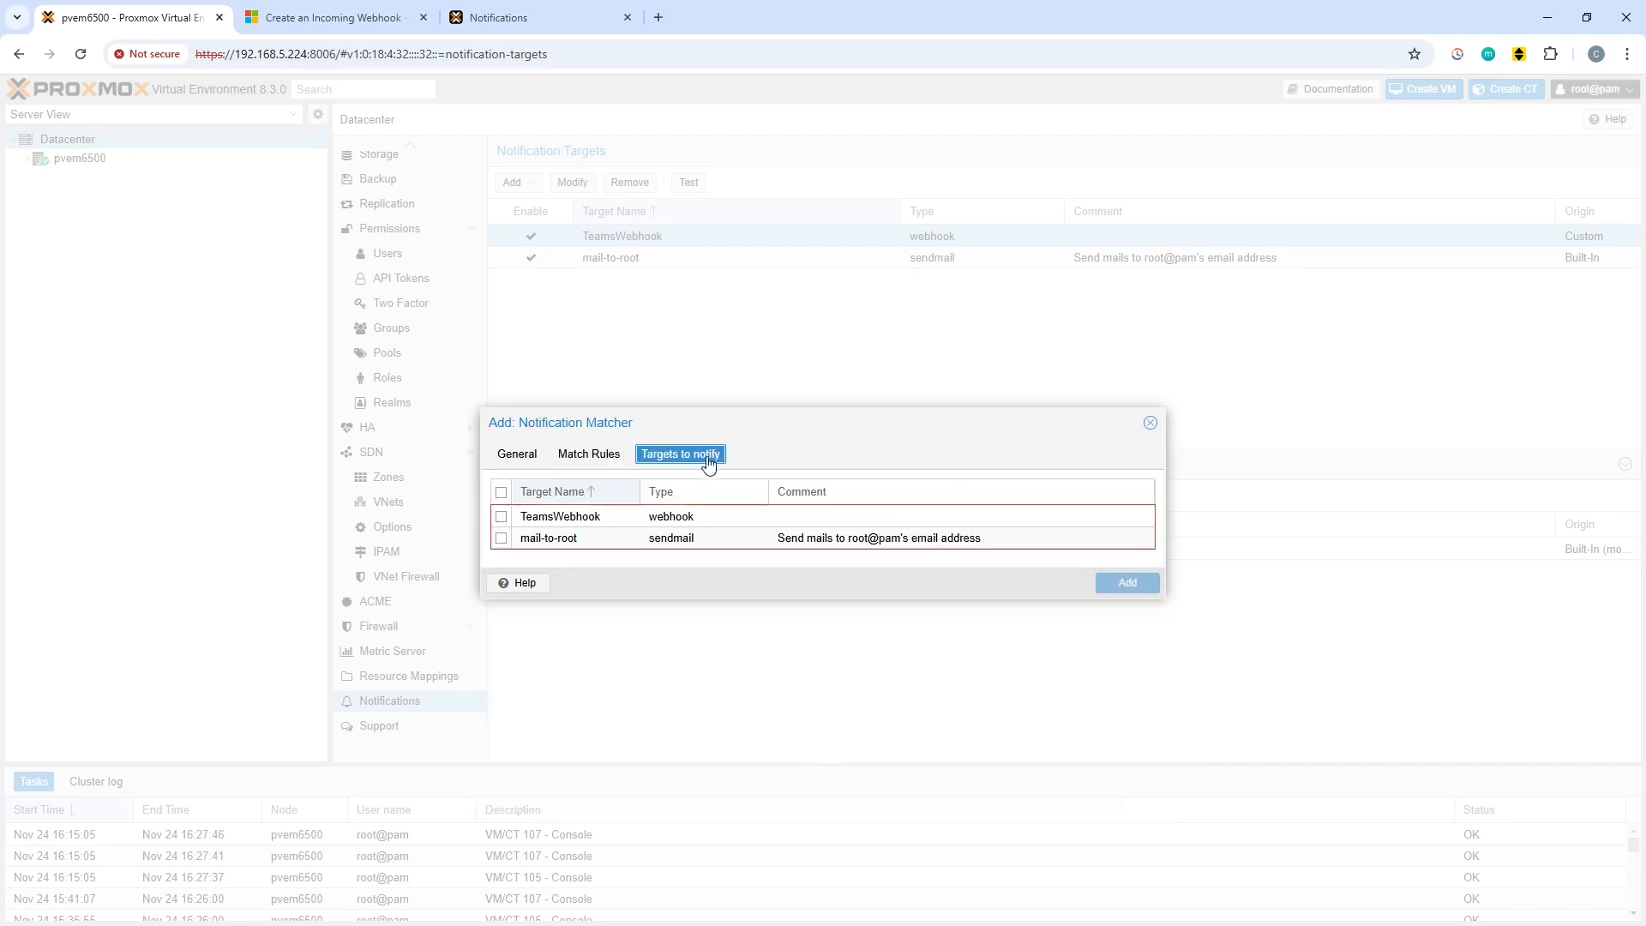
pyautogui.click(523, 514)
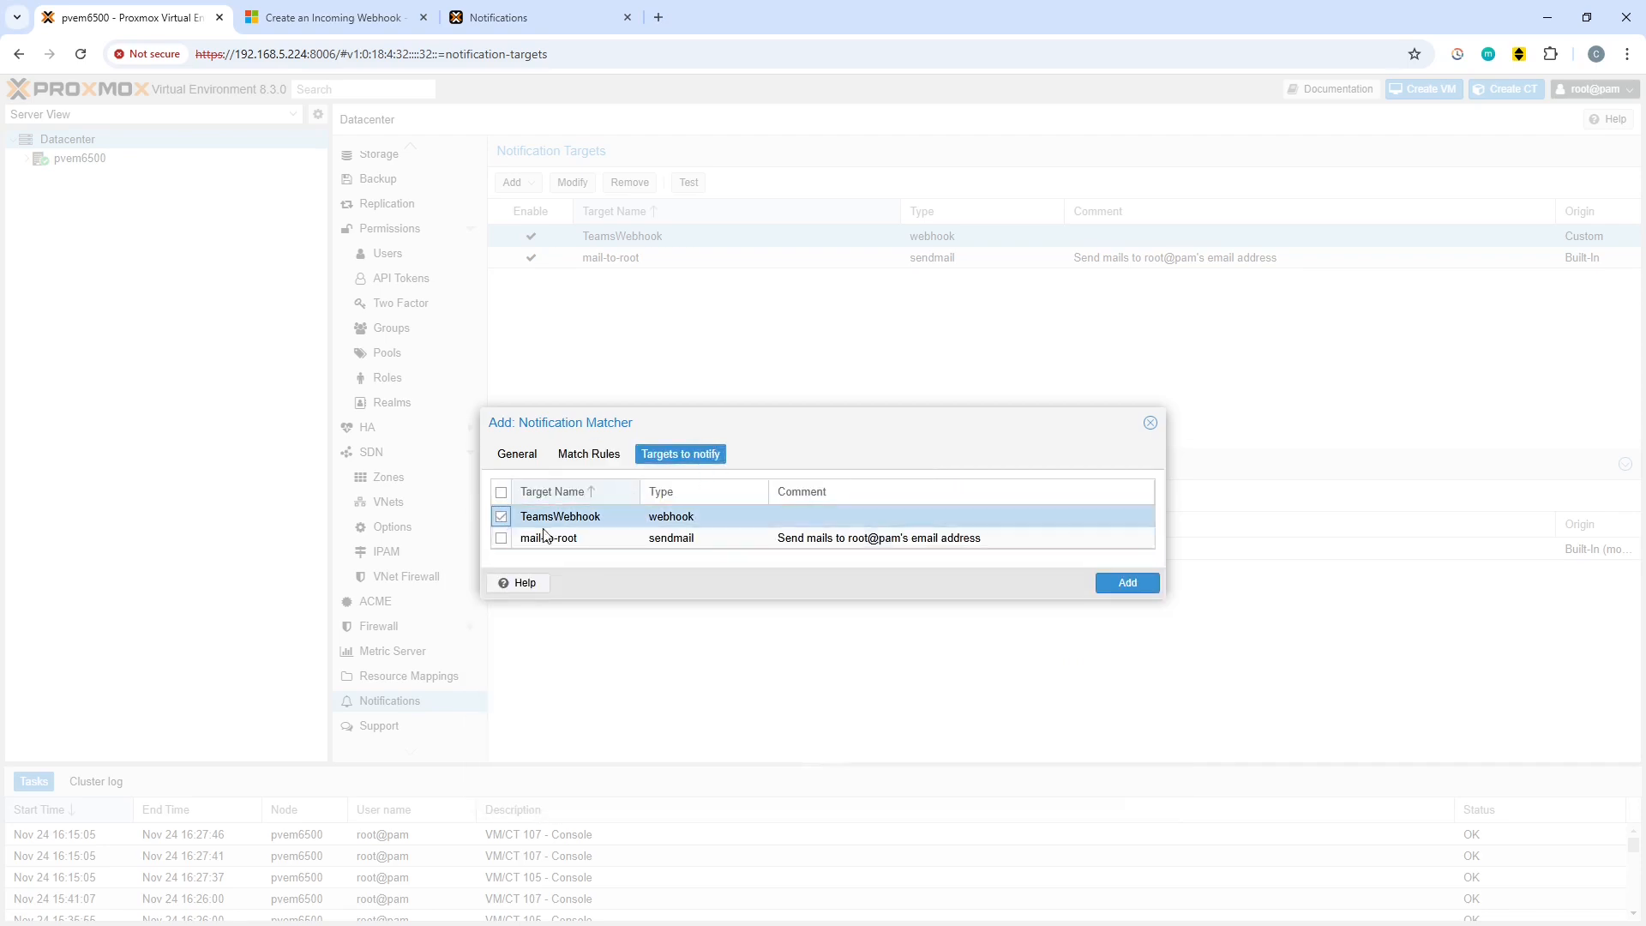
pyautogui.click(1140, 584)
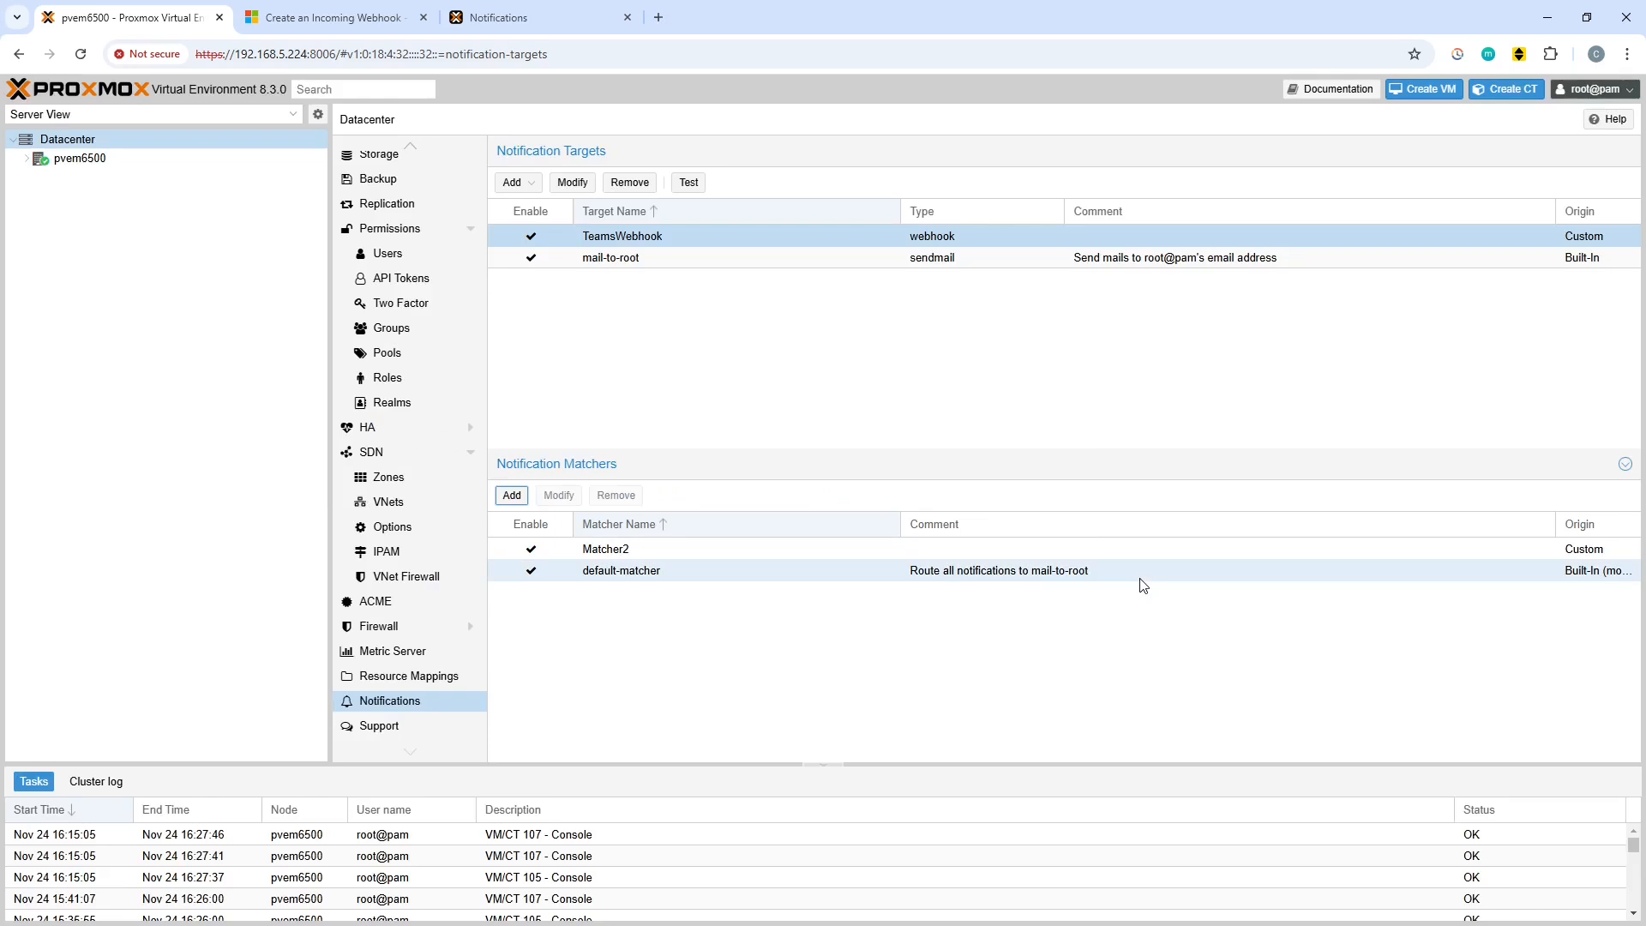